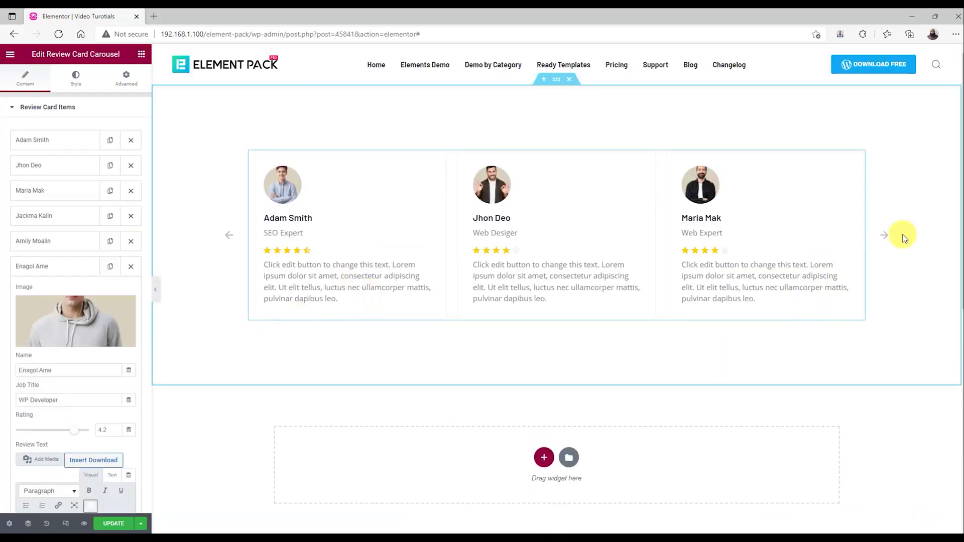
Step: Advance the review card carousel, collapse the expanded review item and open the widget's additional settings
left_click(885, 236)
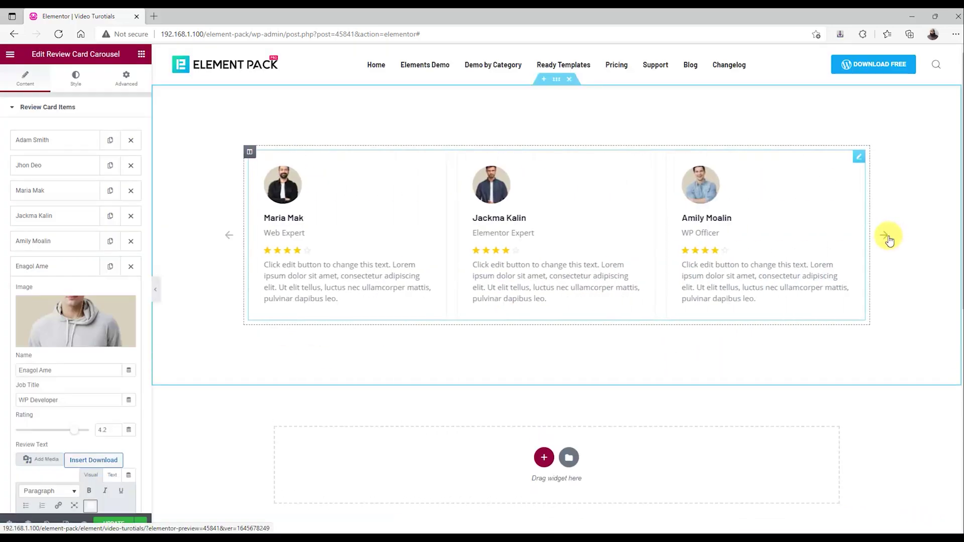
left_click(60, 266)
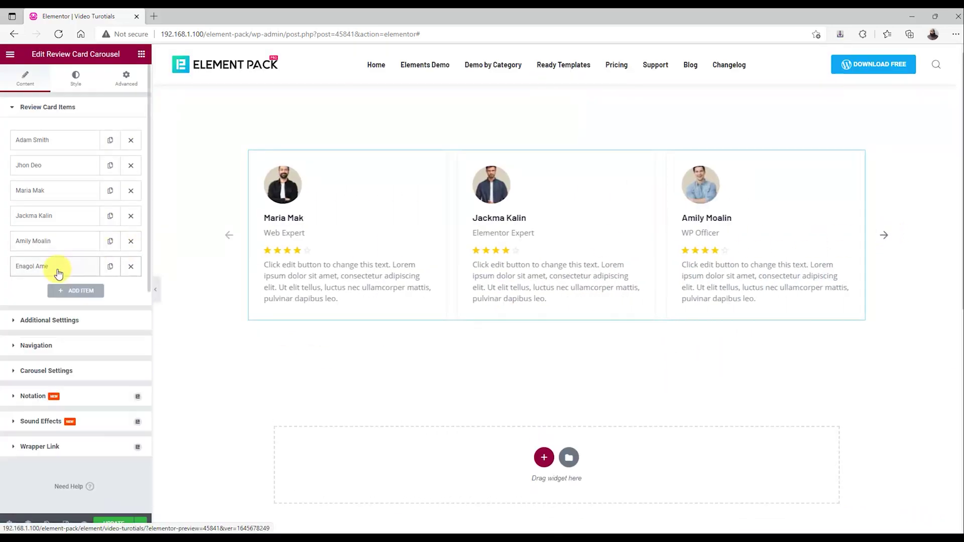
left_click(48, 320)
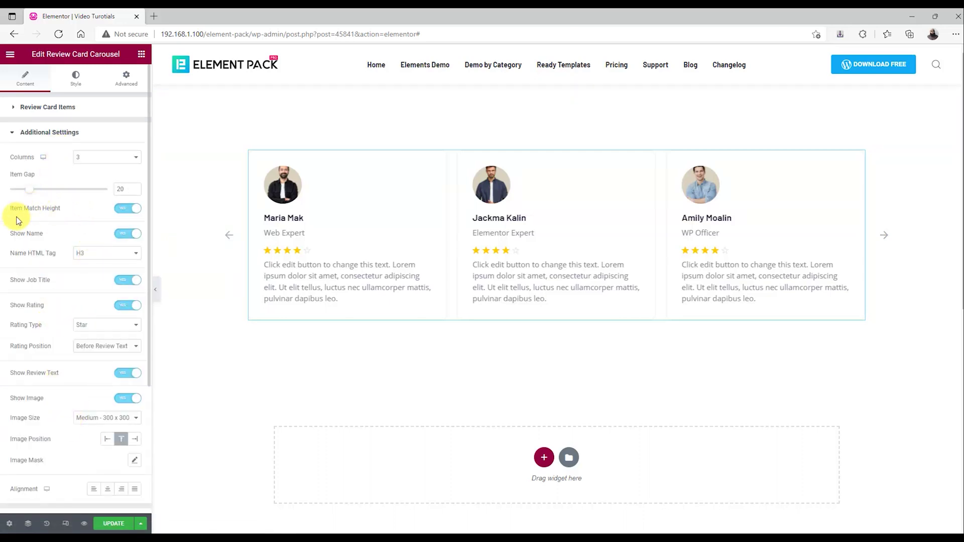
Step: Try the Number rating type on the review cards and return it to Star
left_click(92, 325)
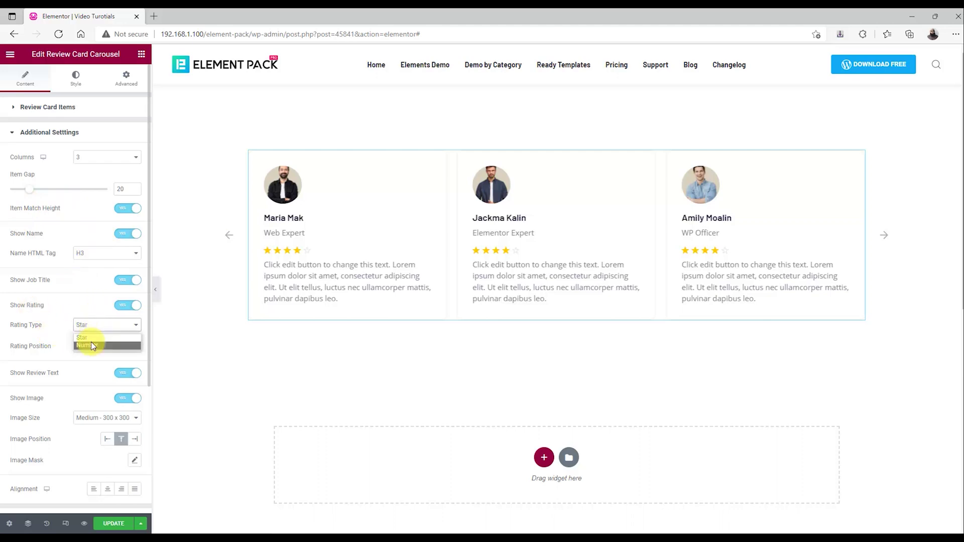
left_click(92, 346)
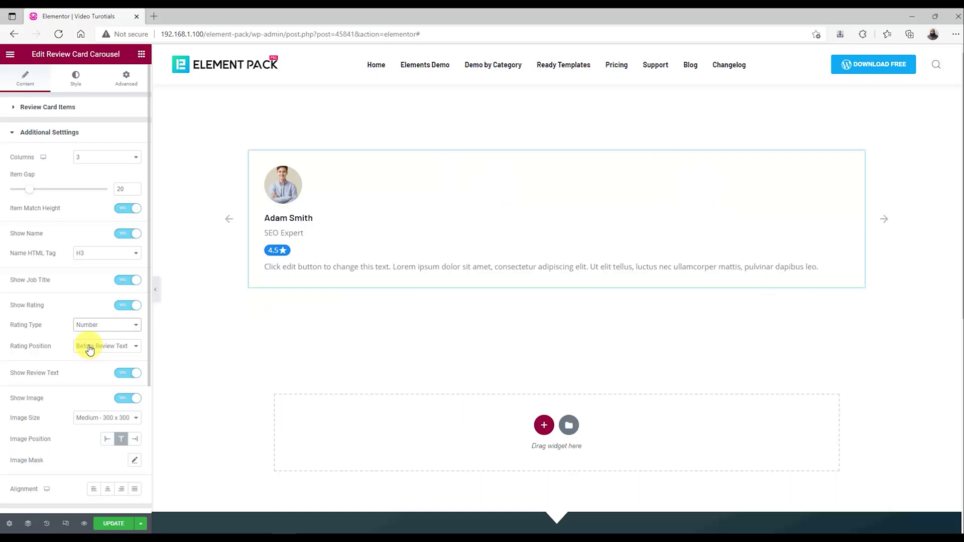
left_click(107, 326)
left_click(96, 338)
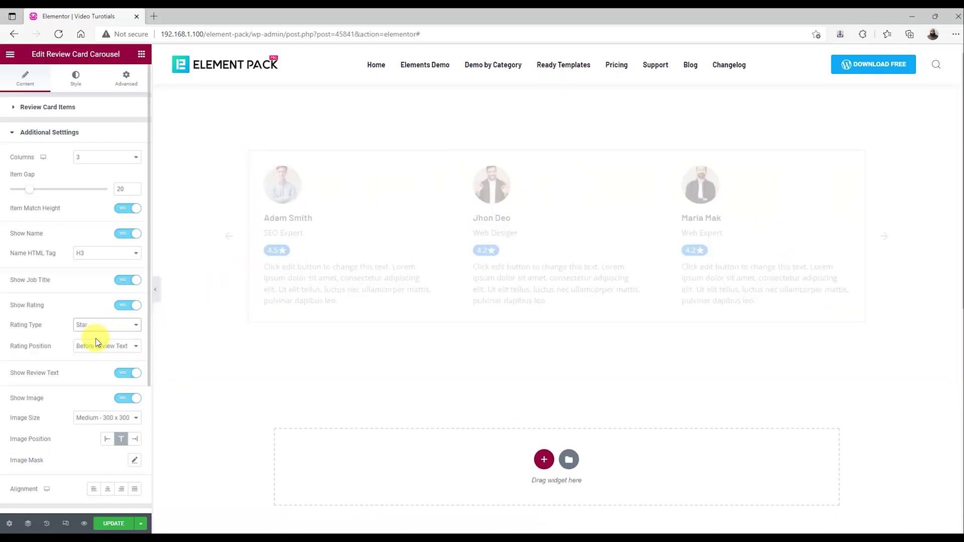
Step: Set the rating position to After Review Text and preview the carousel without the editing panel, paging through its cards
left_click(101, 347)
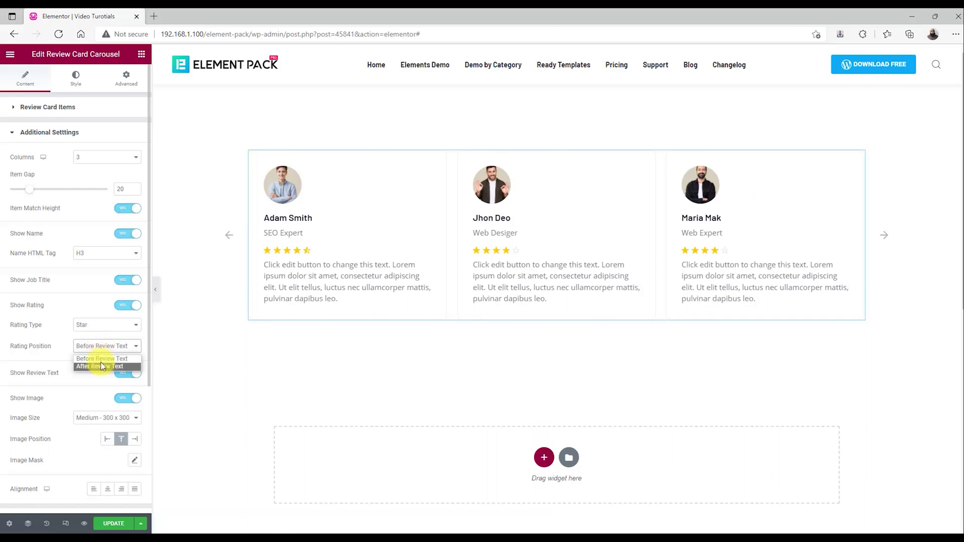
left_click(102, 367)
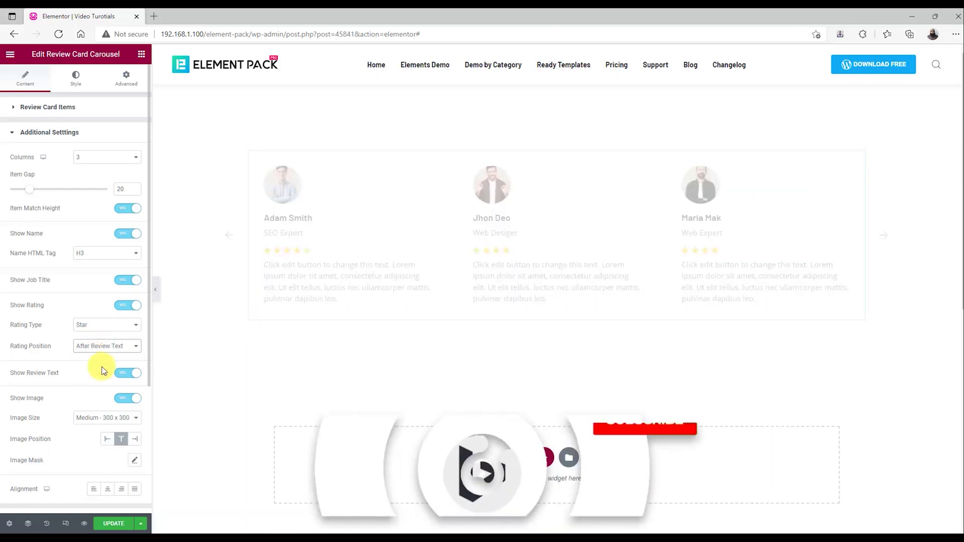
left_click(156, 290)
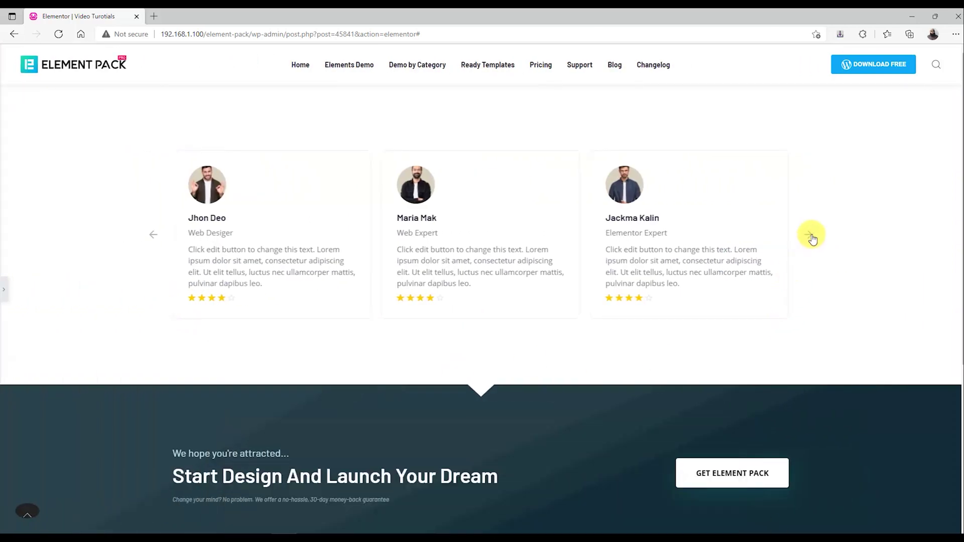
left_click(810, 235)
left_click(809, 235)
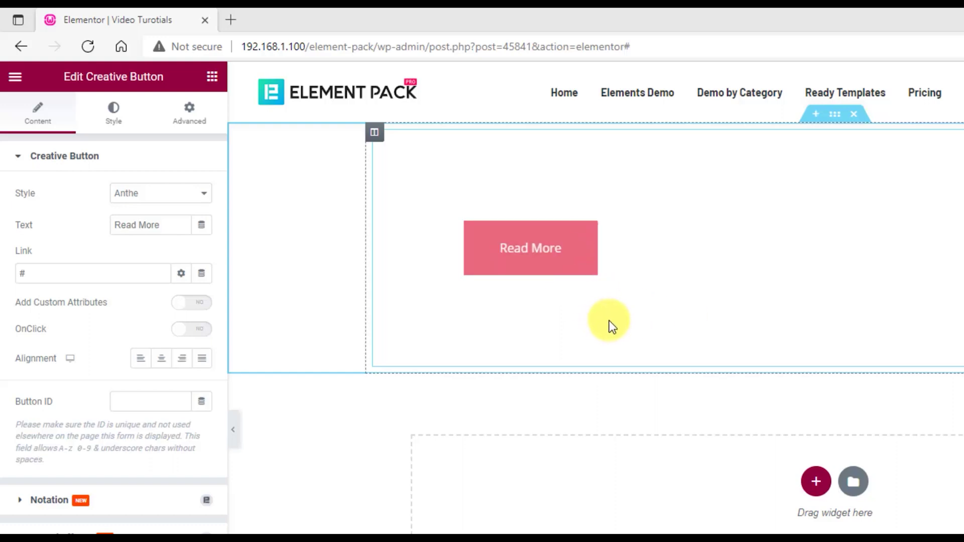
Step: Look through the available creative button styles and try Calypso on the Read More button
left_click(165, 203)
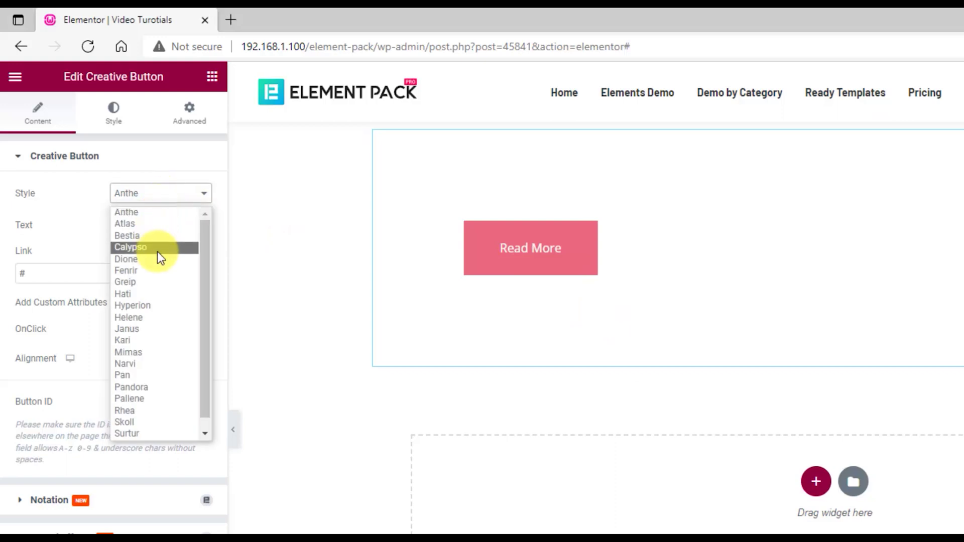
scroll(165, 347, "down", 1)
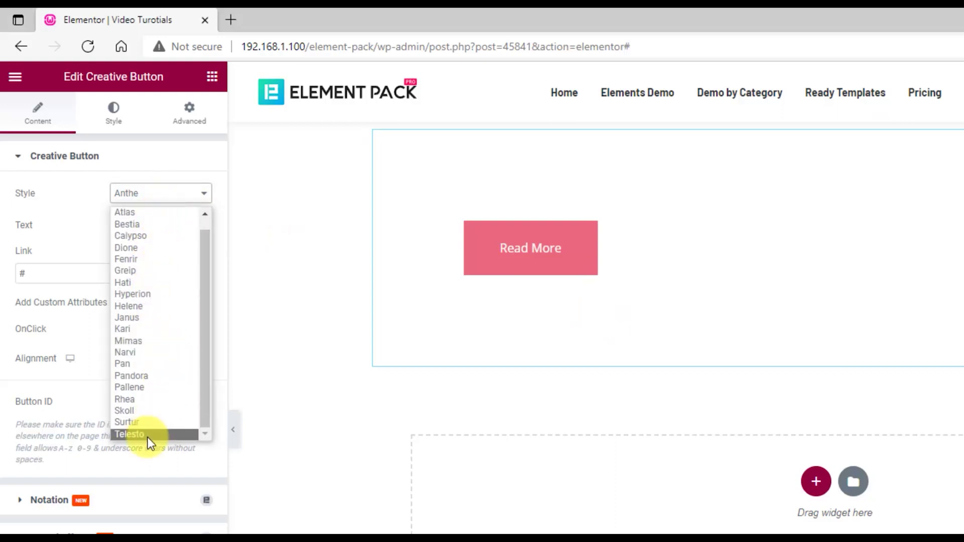
scroll(148, 438, "up", 1)
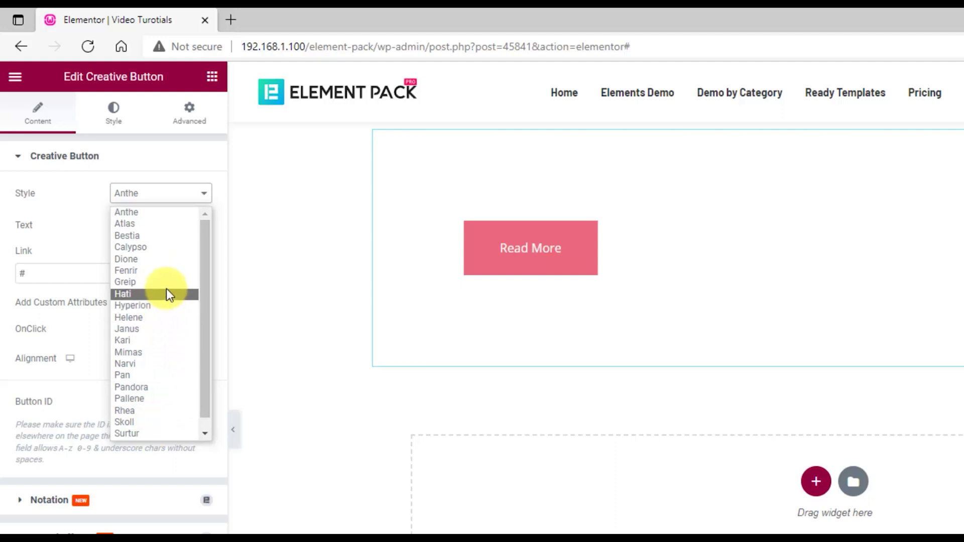
left_click(160, 249)
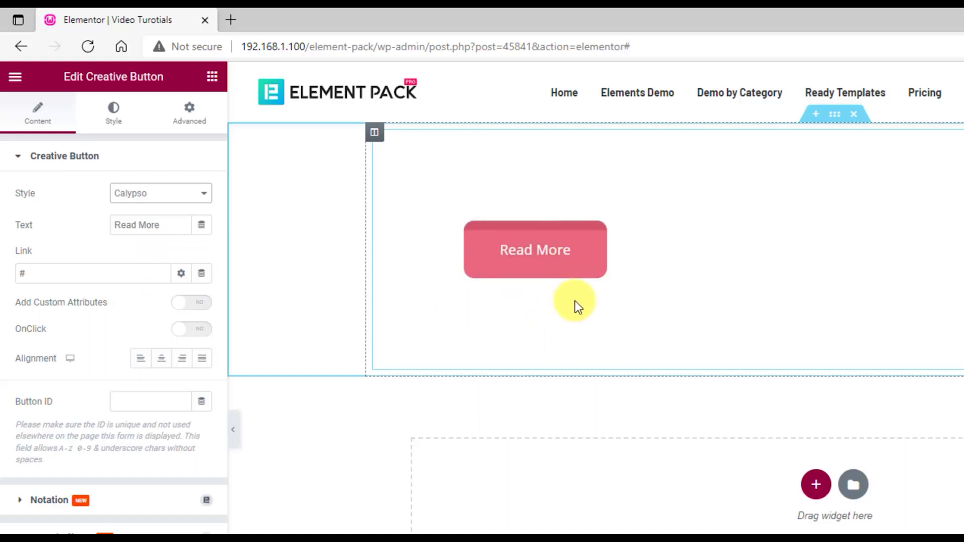
Step: Try the Dione, Janus and Narvi styles in turn on the Read More button
left_click(173, 201)
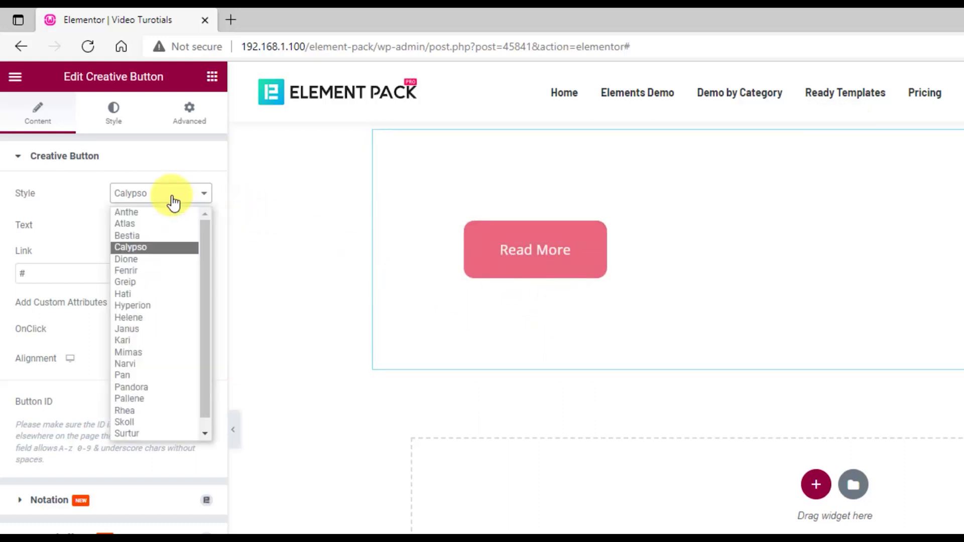
left_click(158, 259)
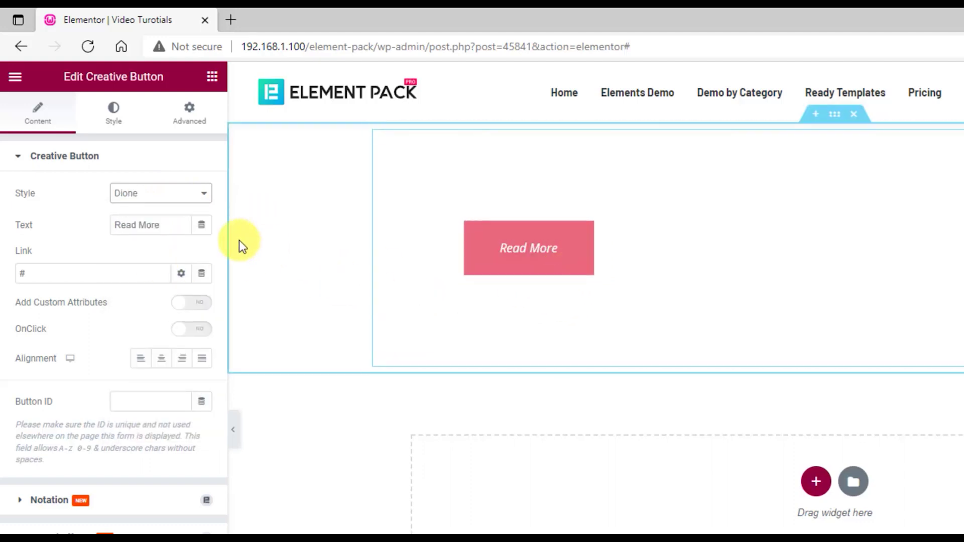
left_click(164, 202)
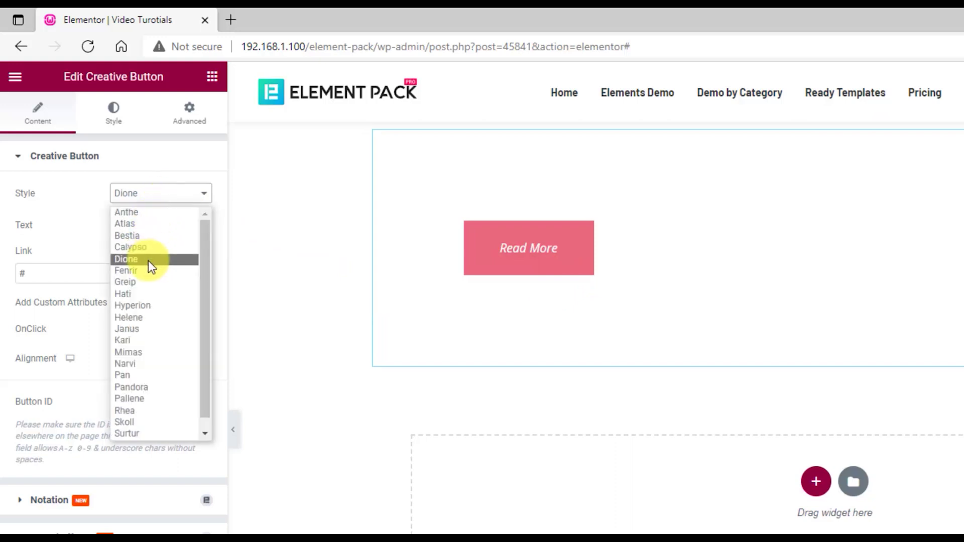
left_click(143, 329)
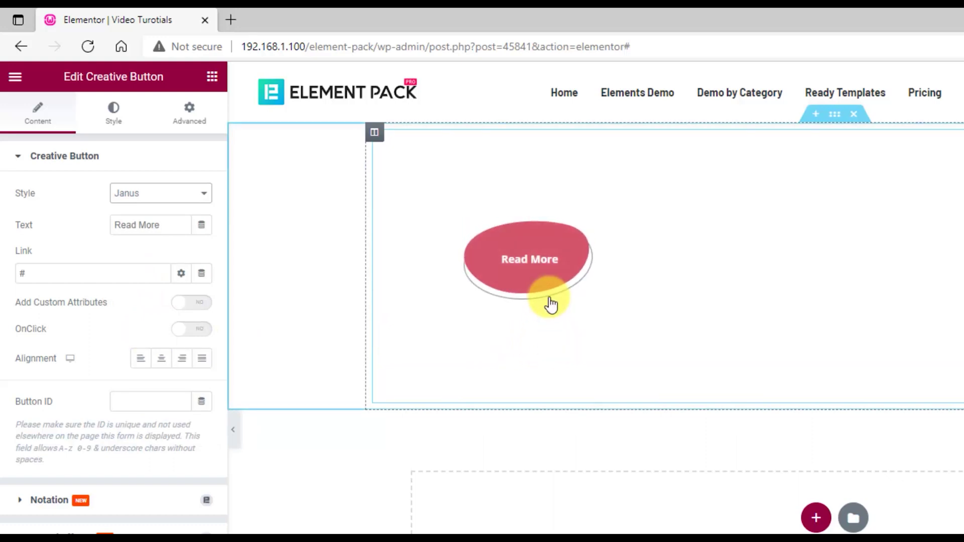
left_click(168, 199)
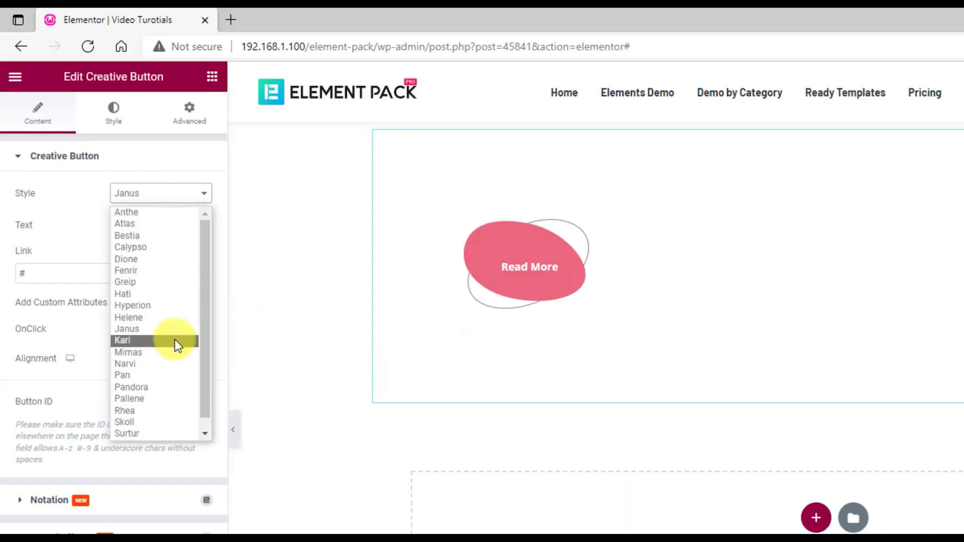
left_click(174, 364)
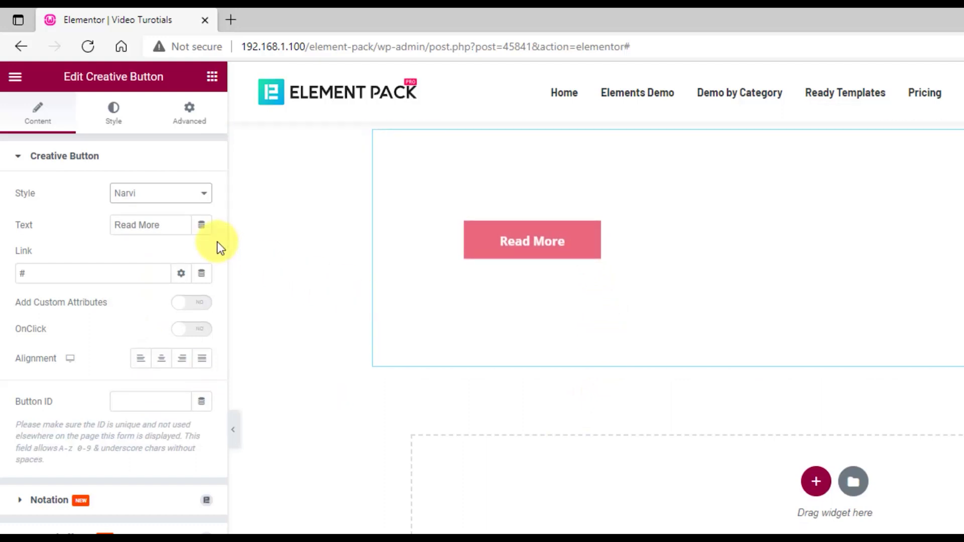
Step: Apply the Rhea style to the creative button and select its Read More text for editing
left_click(174, 200)
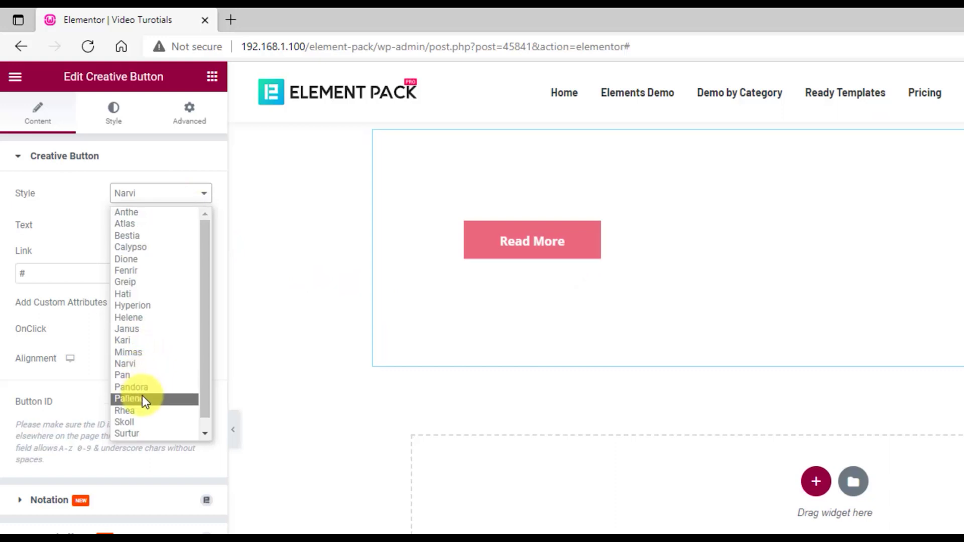
left_click(138, 411)
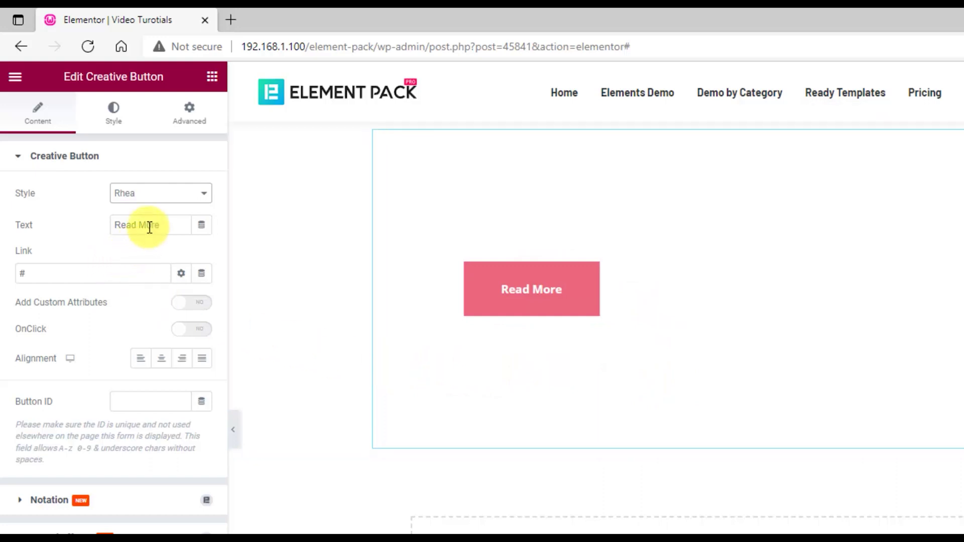
left_click_drag(167, 224, 77, 216)
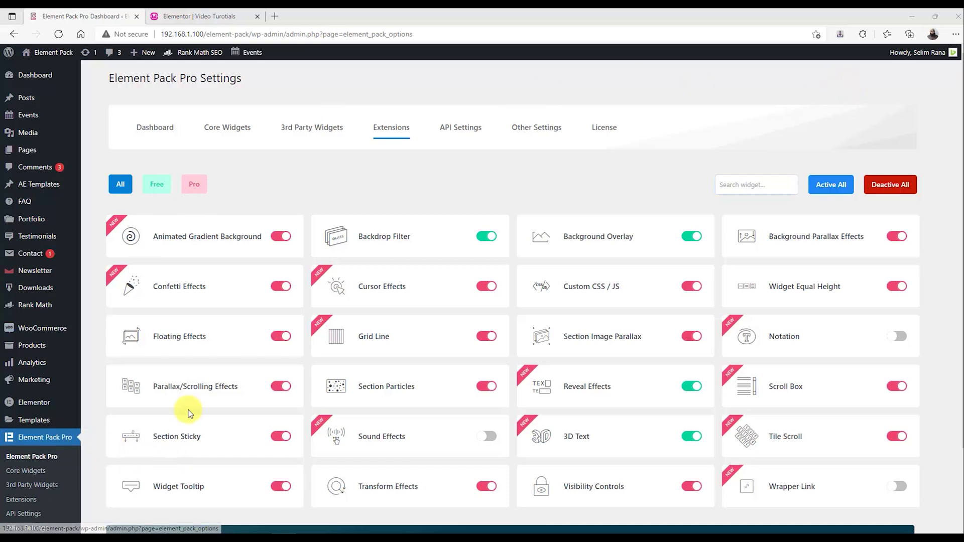
Step: Enable the Sound Effects extension in the Element Pack Pro settings and save them
scroll(567, 237, "down", 1)
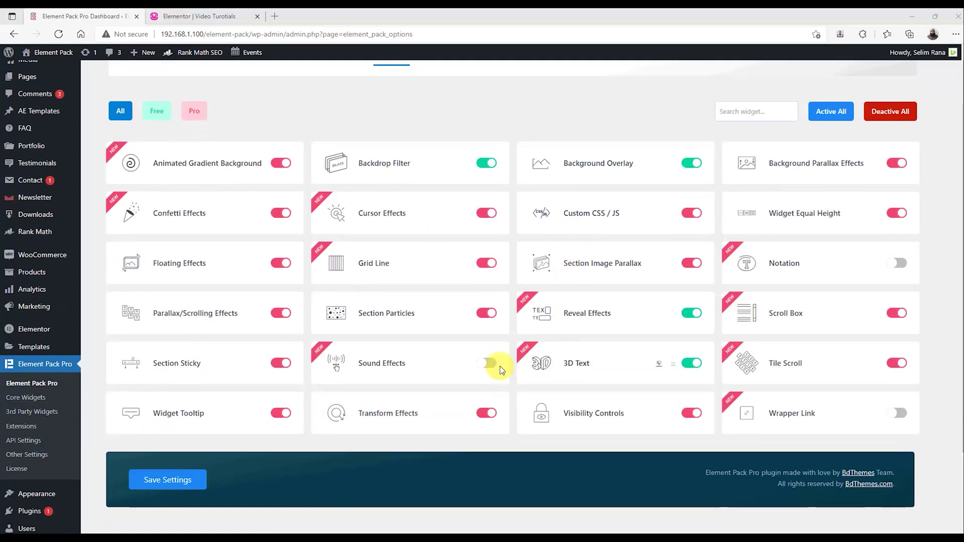
left_click(490, 366)
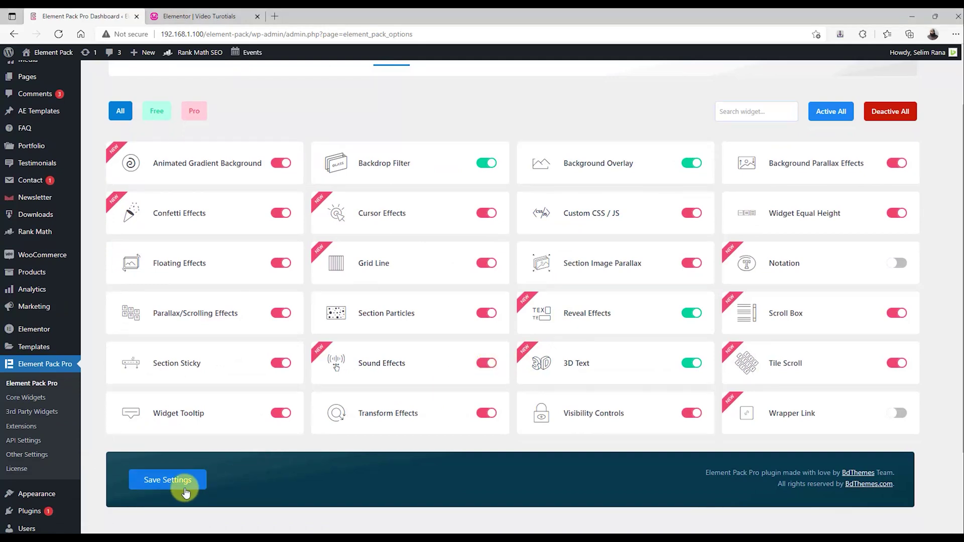
left_click(184, 488)
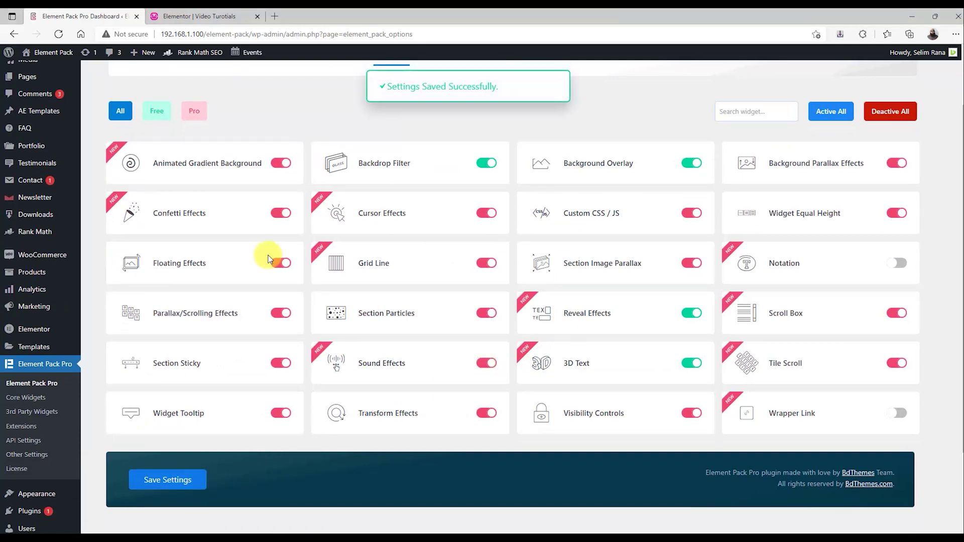
Step: Switch to the Elementor page editor and turn on sound effects for the Navbar widget
left_click(211, 14)
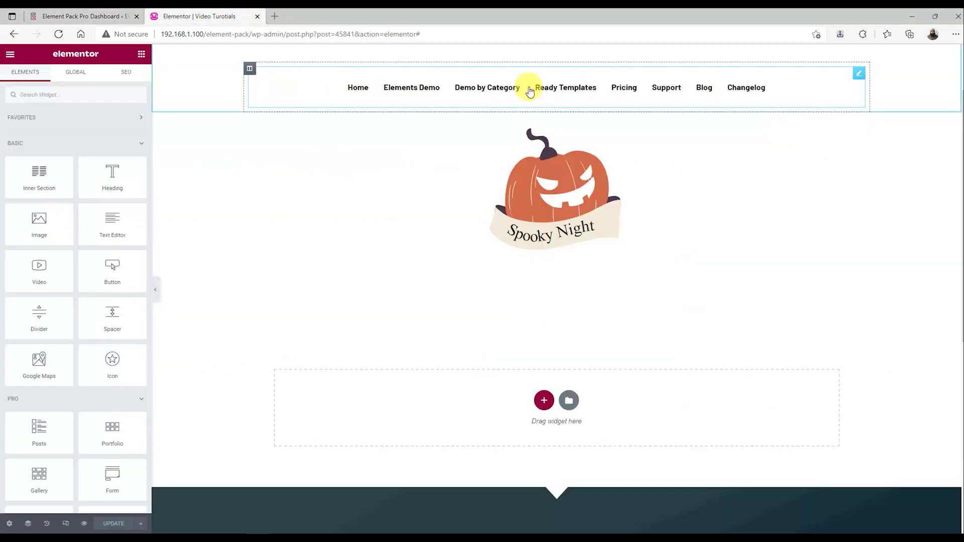
left_click(860, 76)
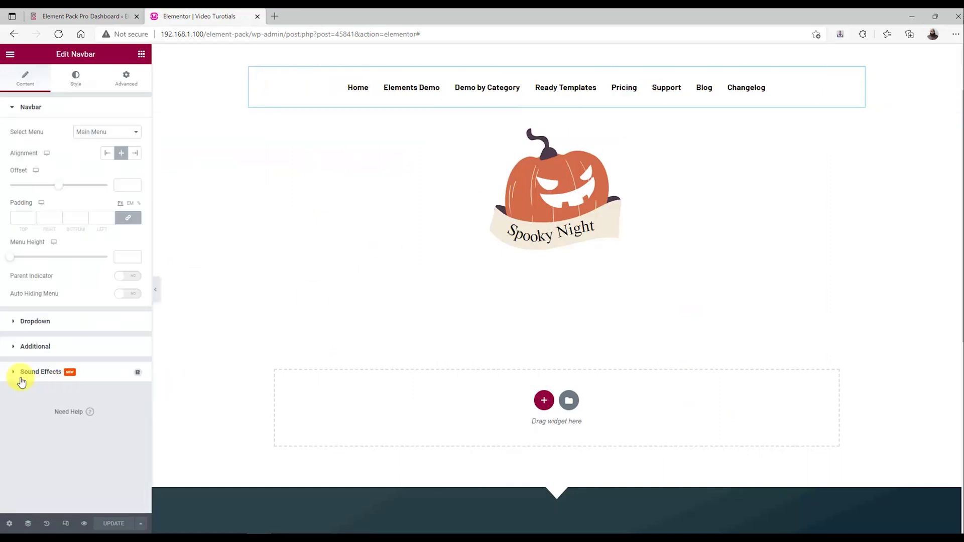
left_click(41, 374)
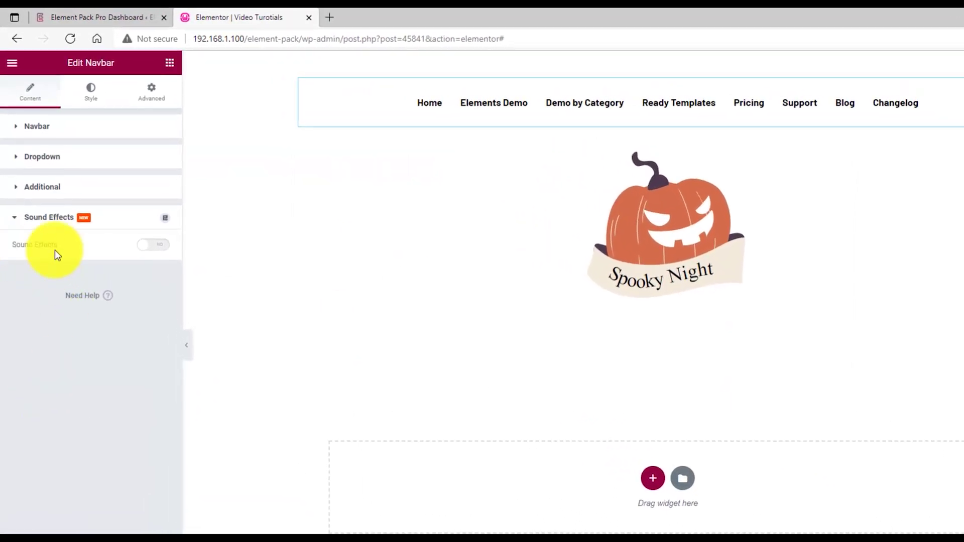
left_click(147, 251)
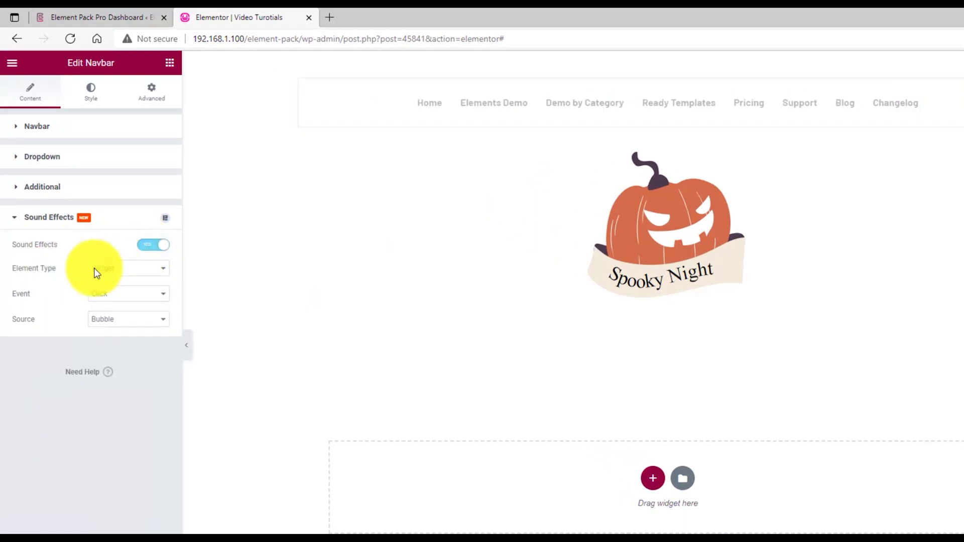
Step: Configure the navbar sound effect with element type Widget > Inner Anchor Tags, event Hover and source Bell Ring
left_click(126, 273)
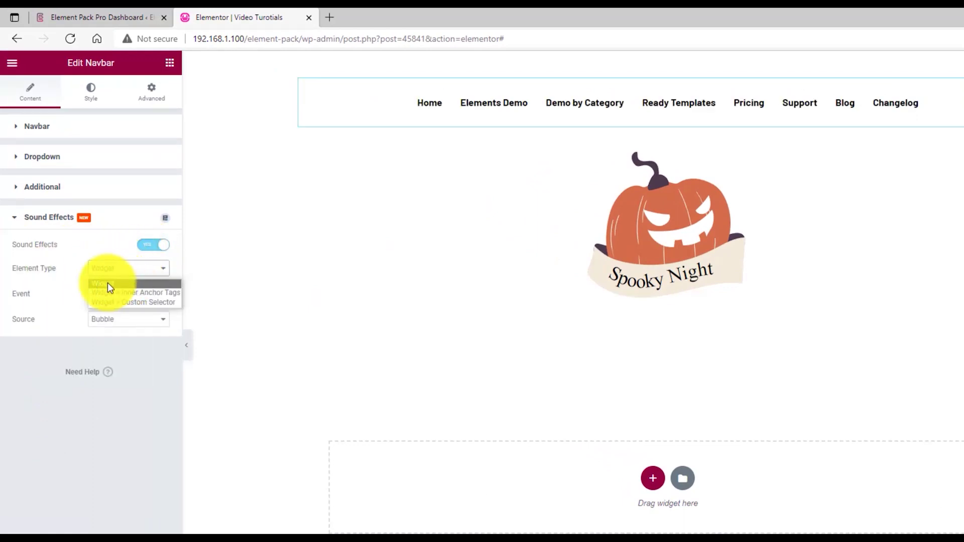
left_click(142, 293)
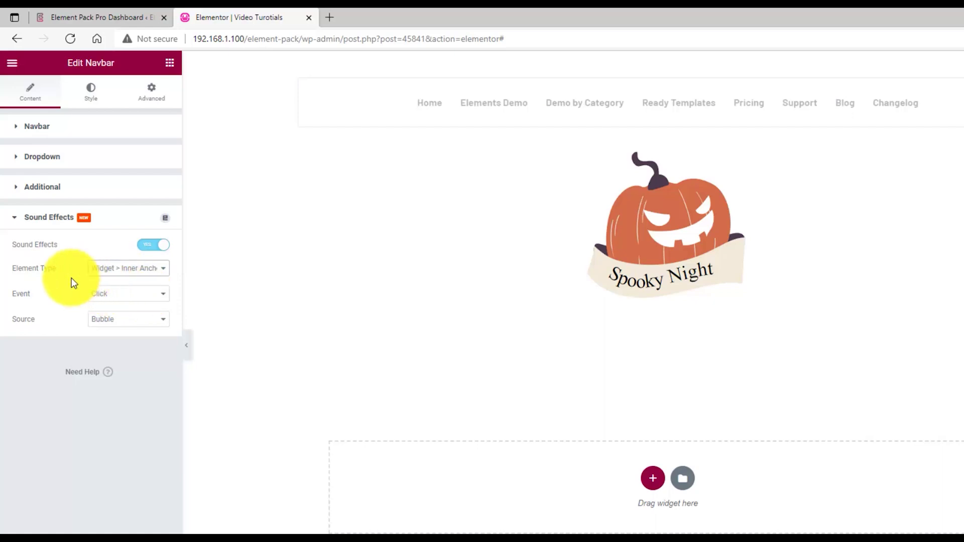
left_click(129, 296)
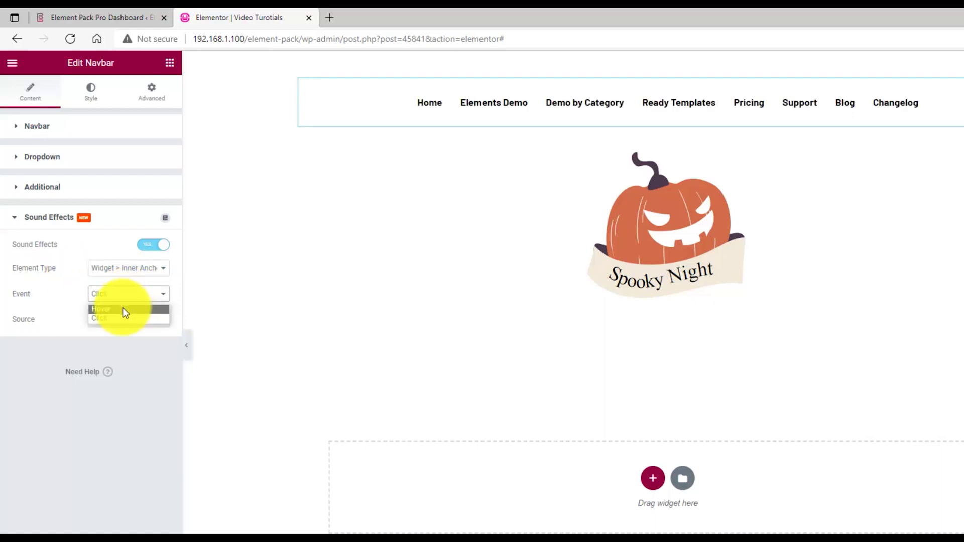
left_click(123, 308)
left_click(122, 319)
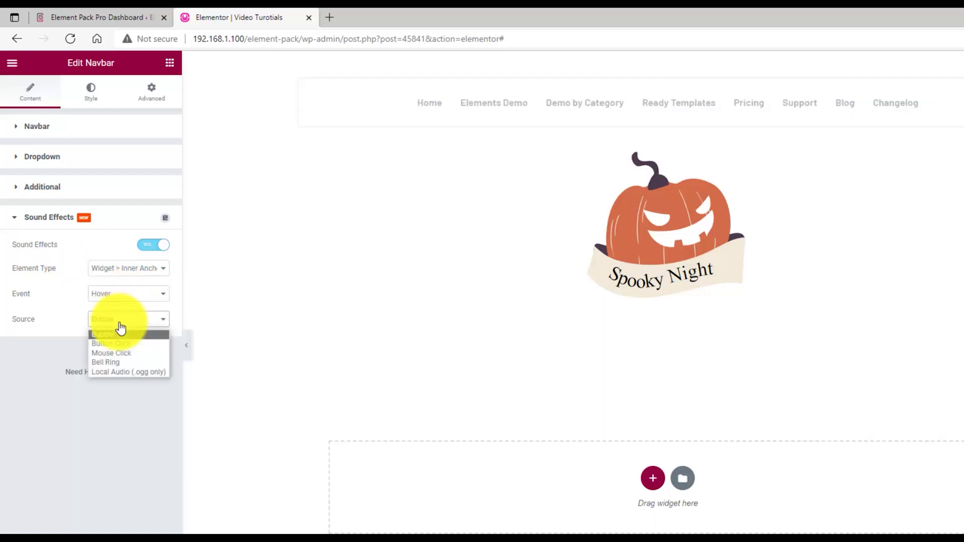
left_click(116, 363)
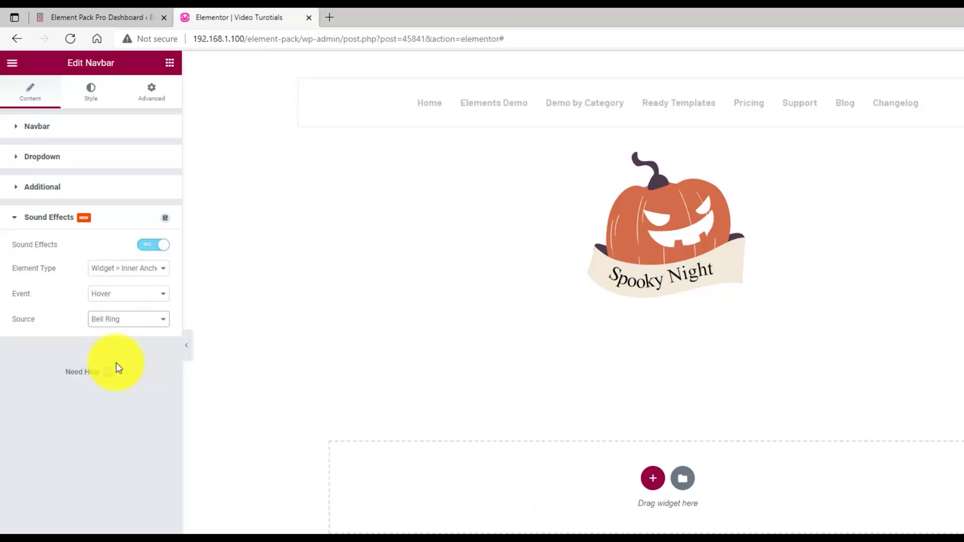
Step: Test the navbar's hover sound, then select the pumpkin image below it and turn on its sound effects
left_click(415, 198)
mouse_move(601, 89)
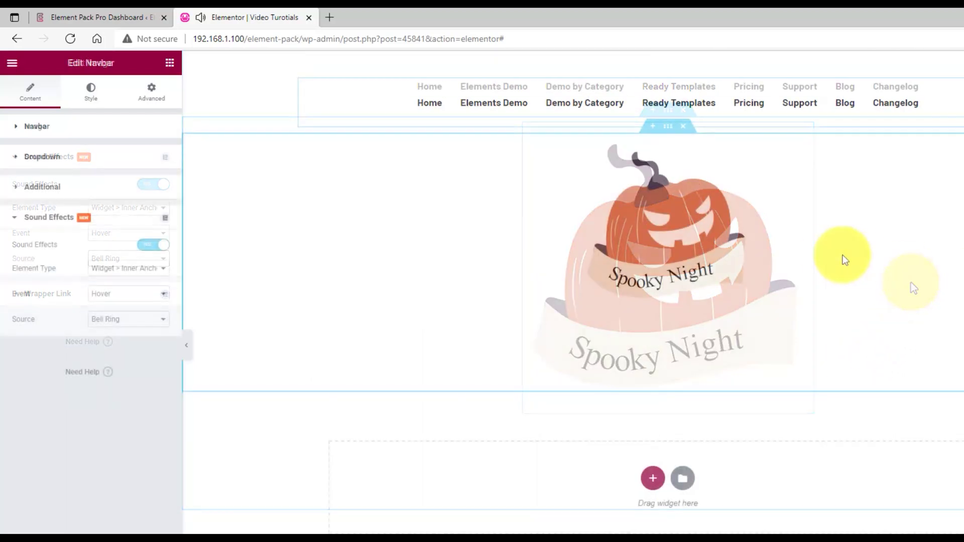
left_click(806, 148)
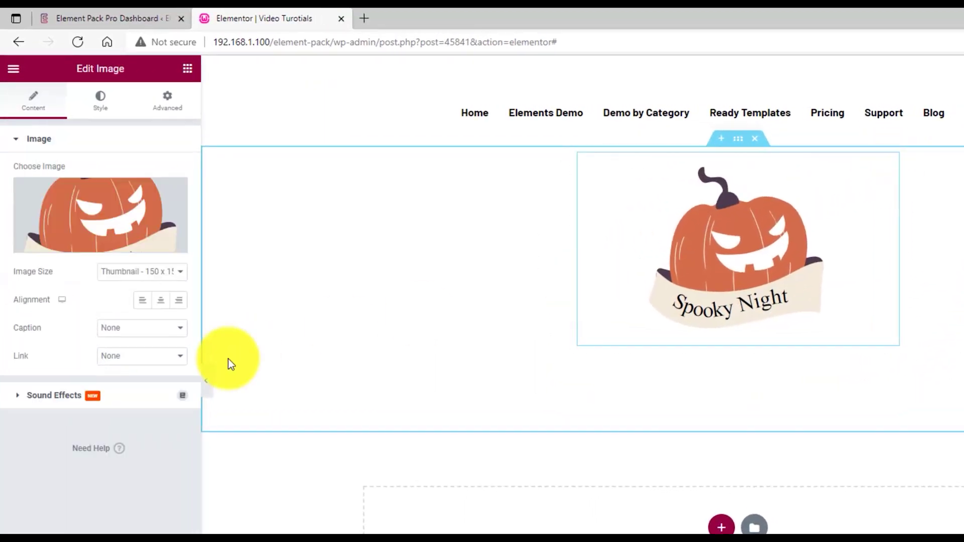
left_click(140, 395)
left_click(180, 206)
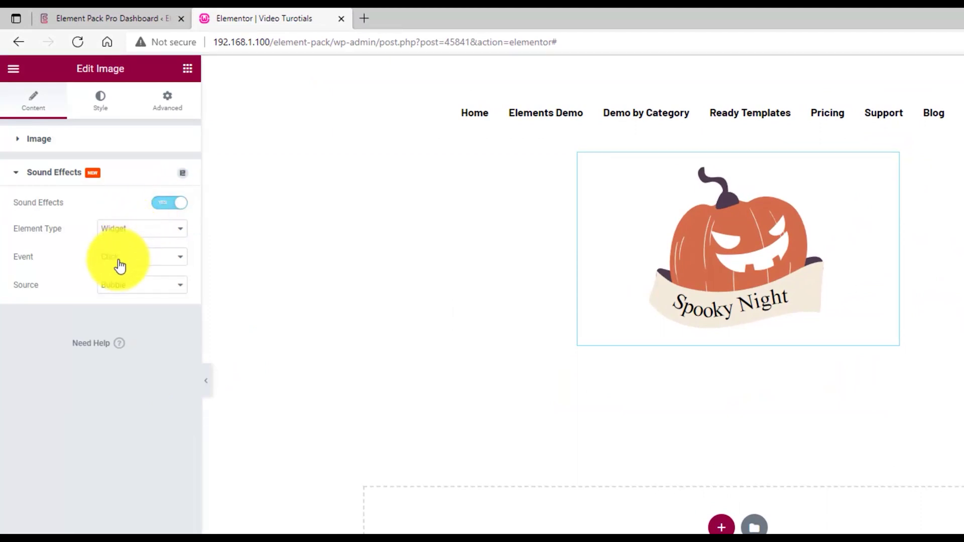
Step: Set the pumpkin image's sound source to Button Click and test it on the image
left_click(120, 287)
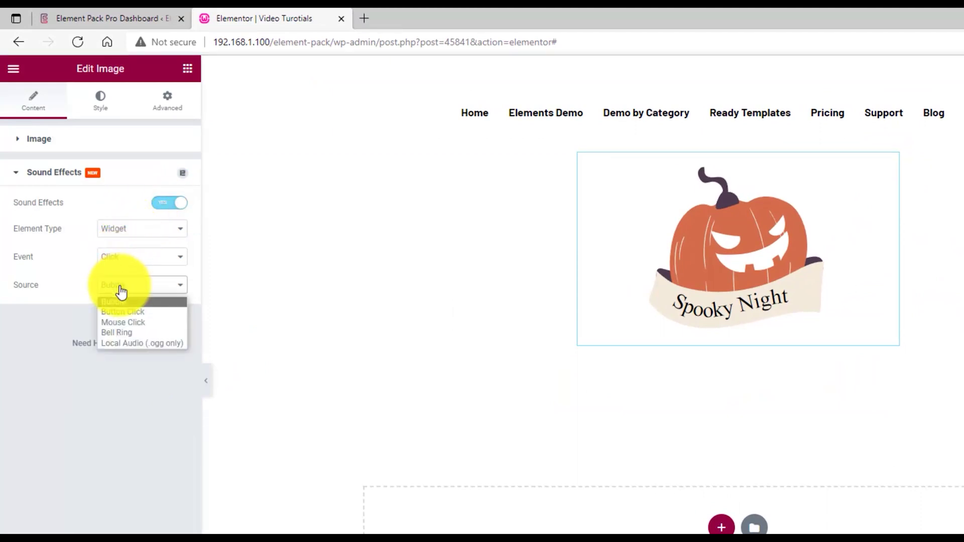
left_click(135, 313)
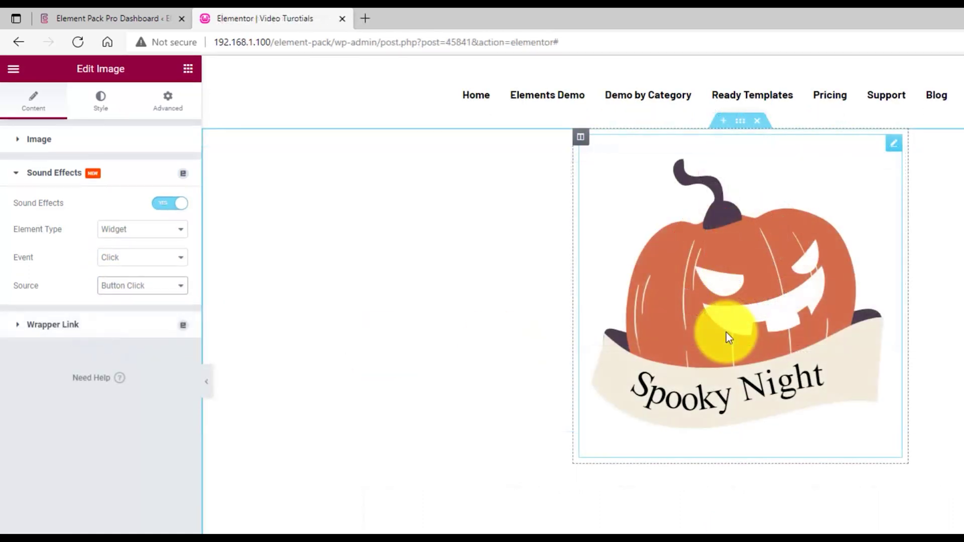
left_click(726, 333)
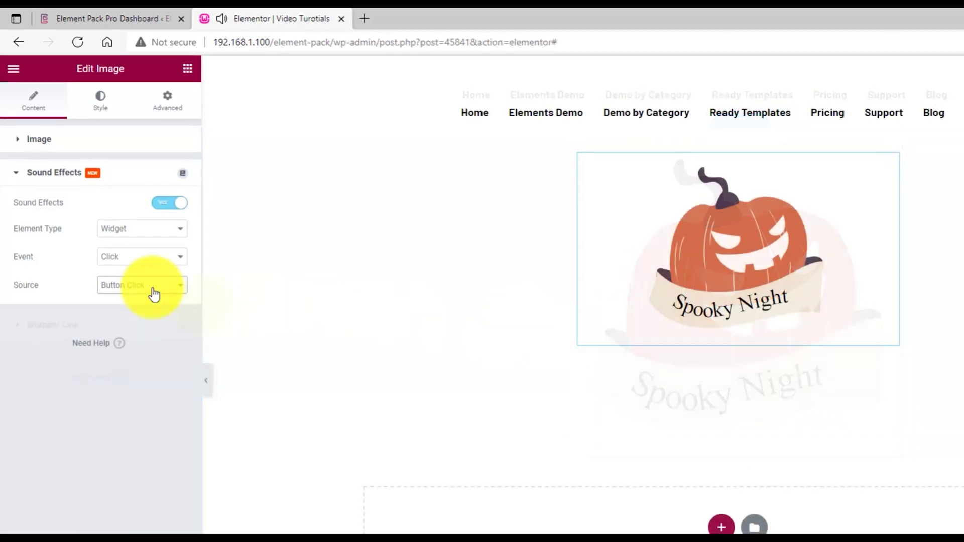
Step: Change the pumpkin image's sound source to Local Audio and insert cat-mew-1.ogg from the media library
left_click(154, 295)
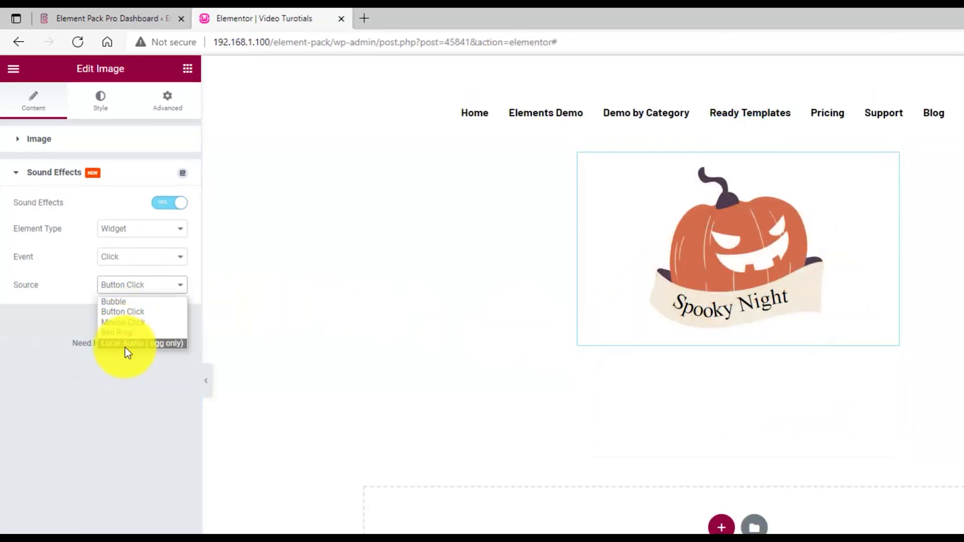
left_click(125, 344)
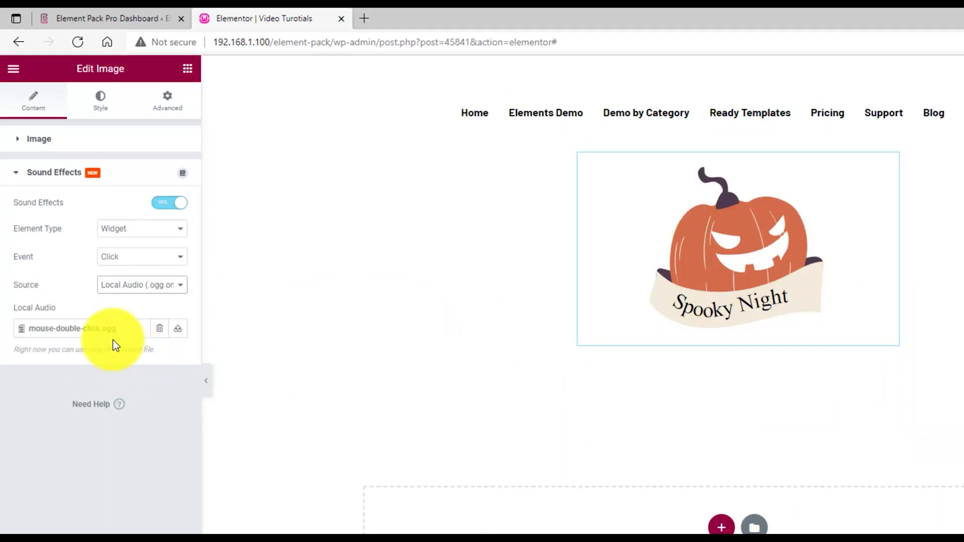
left_click(176, 333)
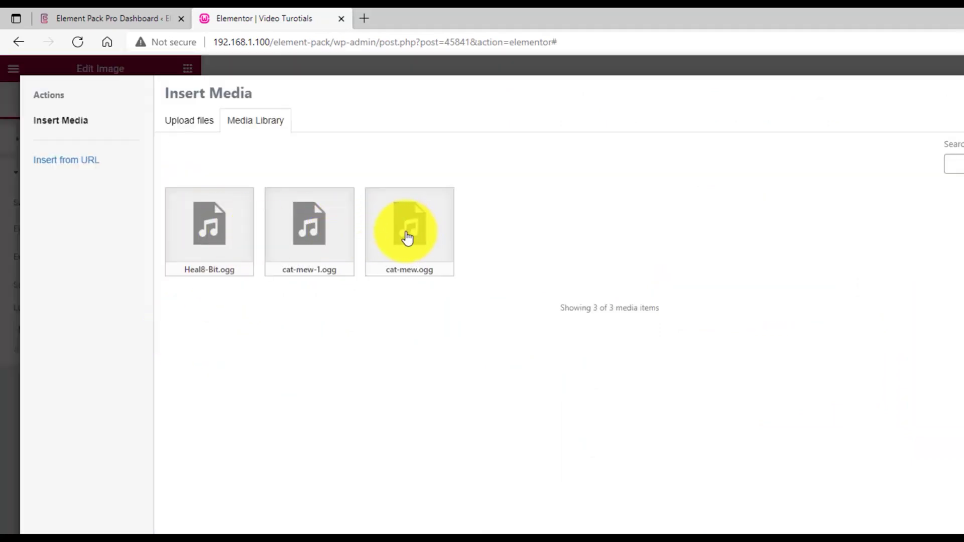
left_click(309, 232)
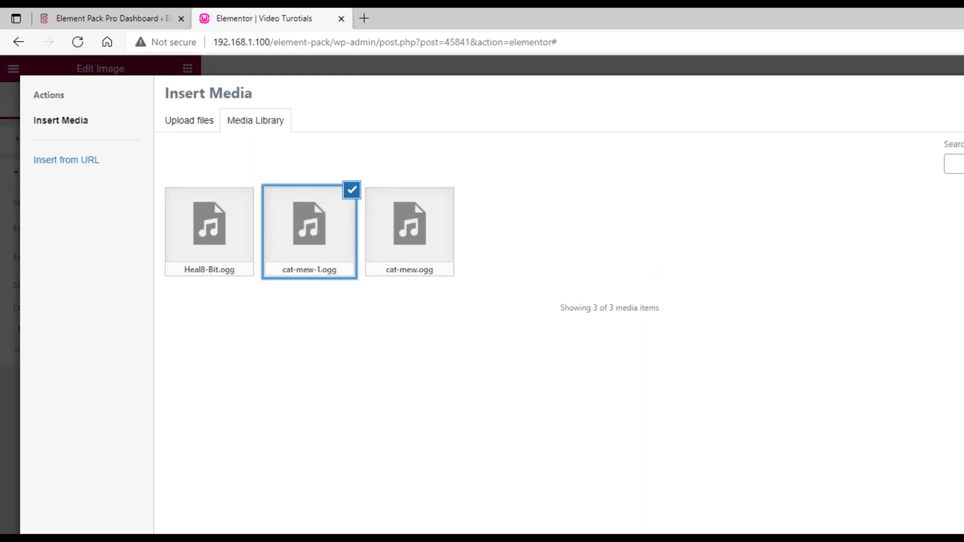
left_click(768, 413)
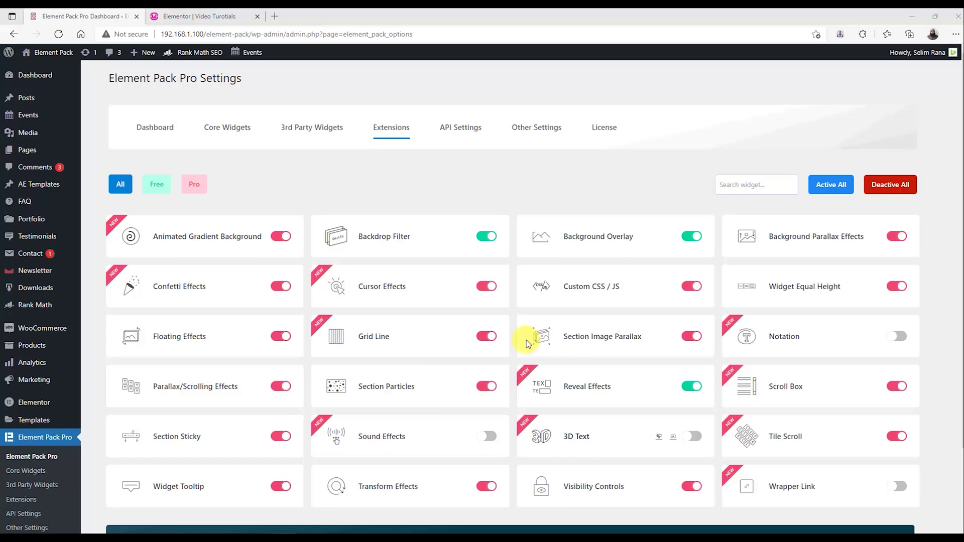
Step: Enable the 3D Text extension in the Element Pack Pro settings and save them
scroll(526, 339, "down", 3)
left_click(694, 290)
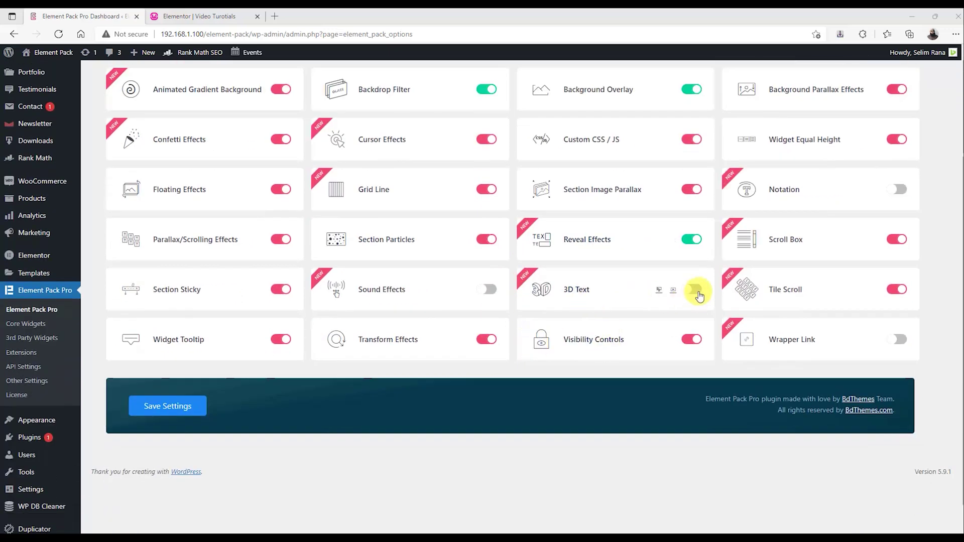
left_click(186, 405)
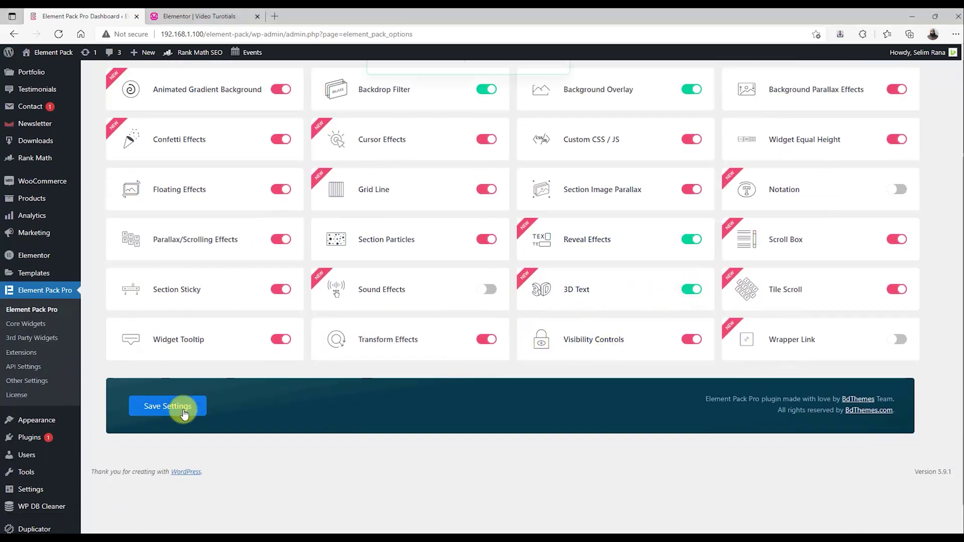
scroll(456, 457, "up", 3)
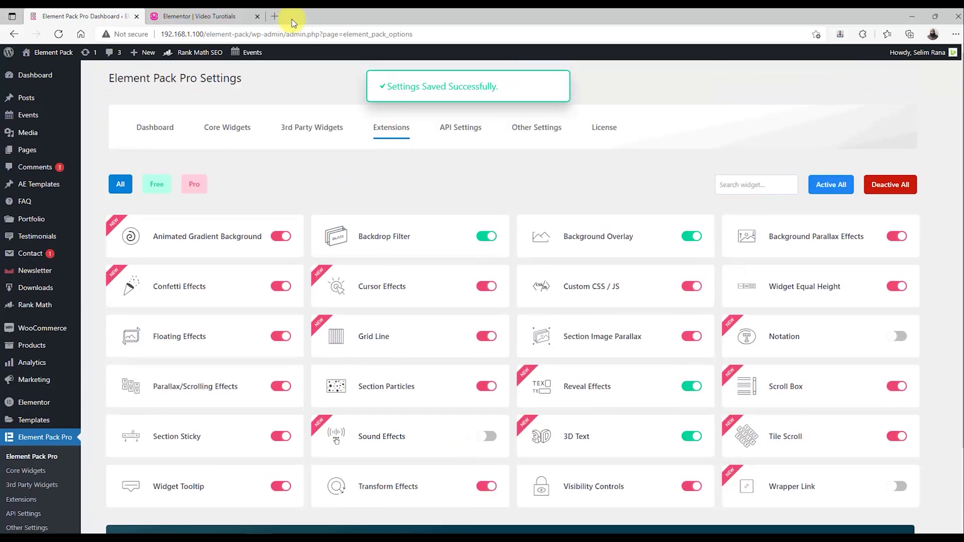
Step: Switch to the Elementor page editor, reload it, and turn on 3D Text for the BDTHEMES heading
left_click(222, 13)
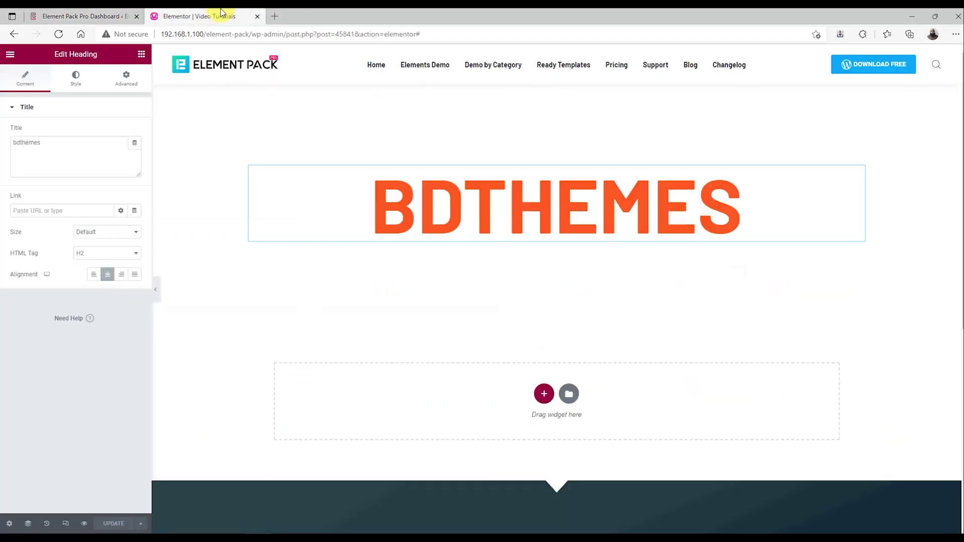
right_click(319, 74)
left_click(348, 112)
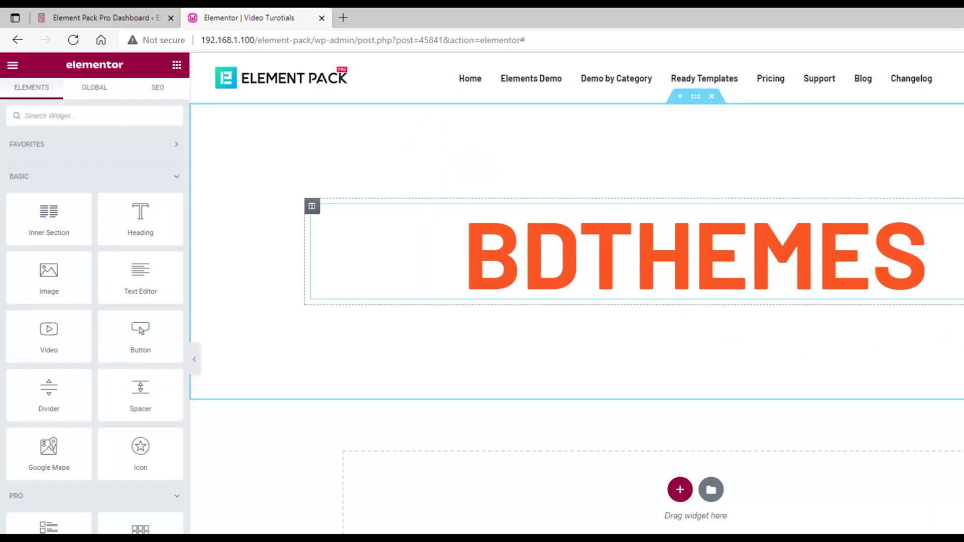
left_click(693, 256)
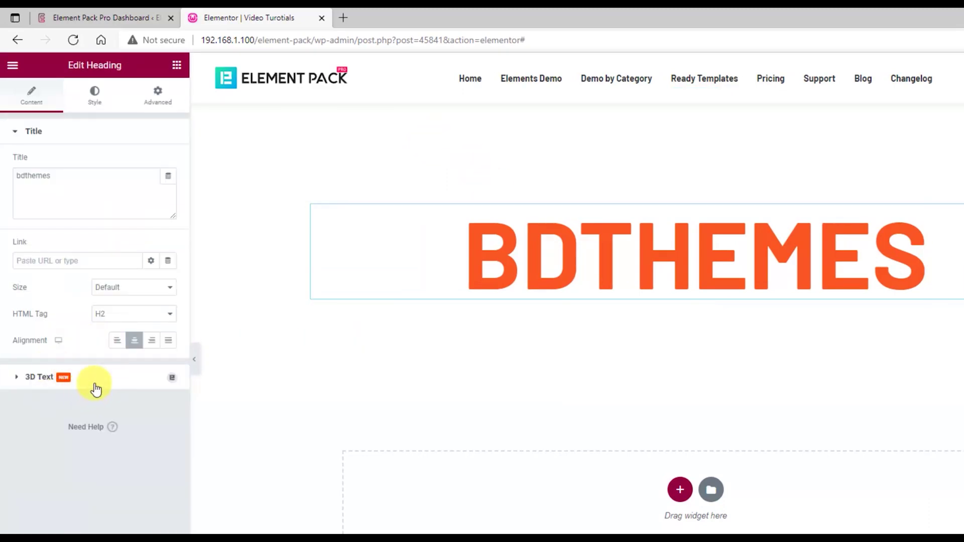
left_click(95, 382)
left_click(165, 197)
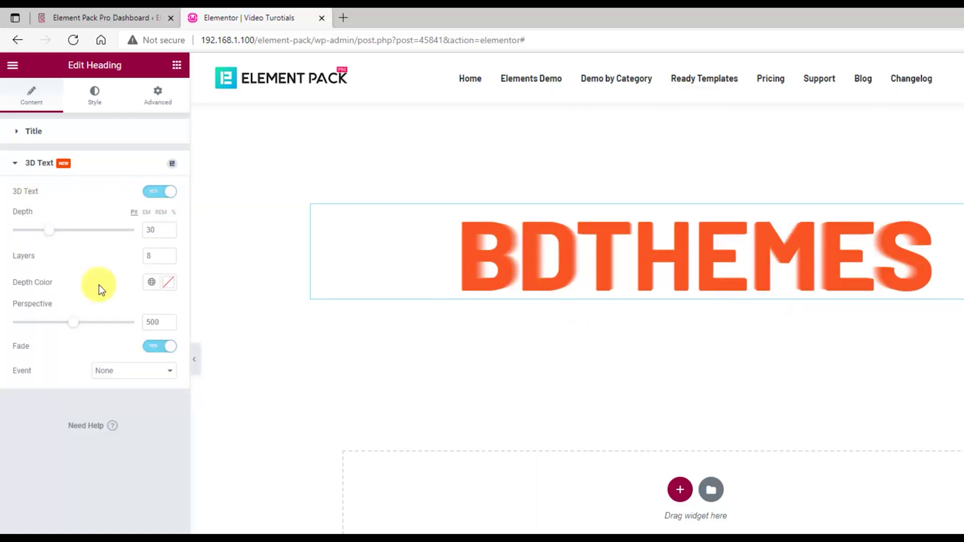
Step: Turn off the heading's 3D text fade, then set its depth to 41 px and its layers to 13
left_click(164, 350)
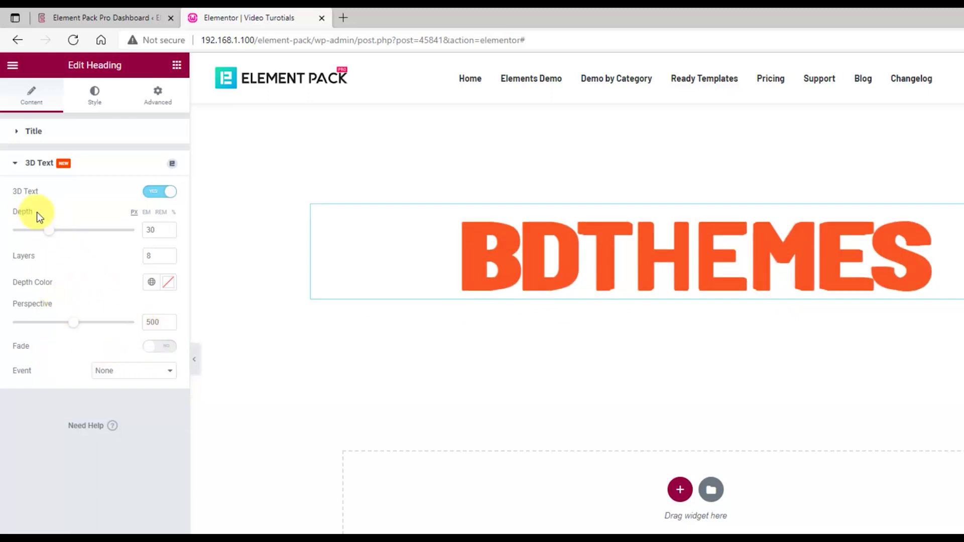
left_click_drag(43, 229, 61, 237)
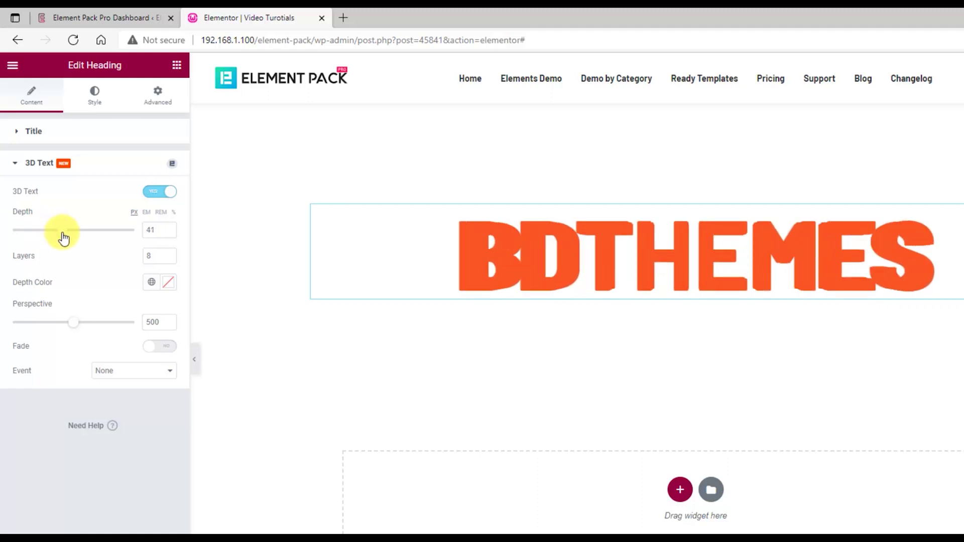
left_click(169, 253)
left_click(169, 254)
left_click(169, 254)
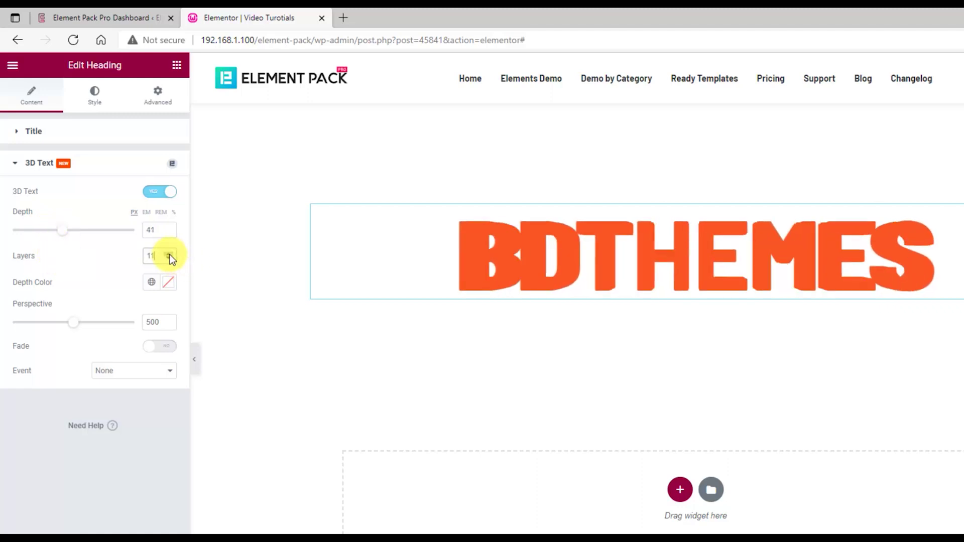
Step: Set the heading's 3D depth color to black, #000000
left_click(167, 283)
left_click_drag(38, 427, 6, 444)
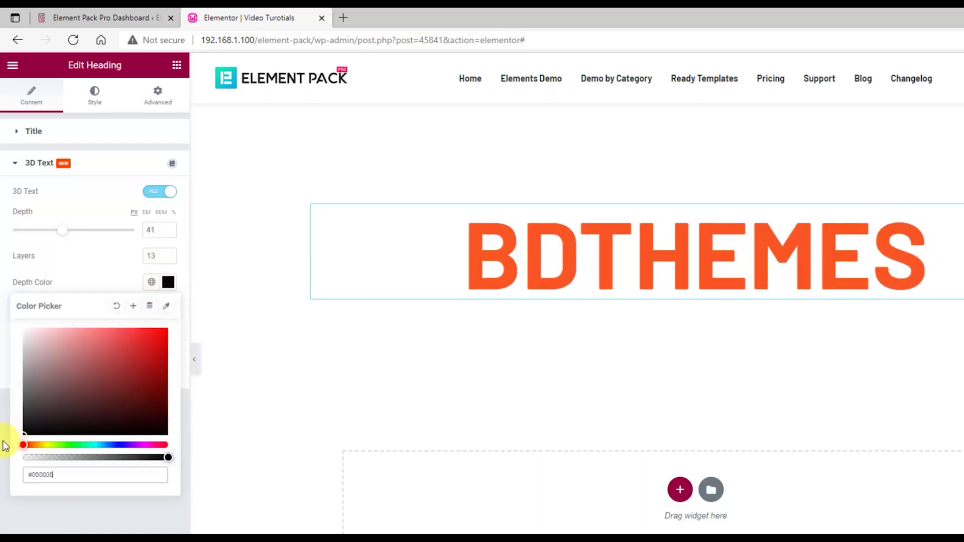
left_click(94, 267)
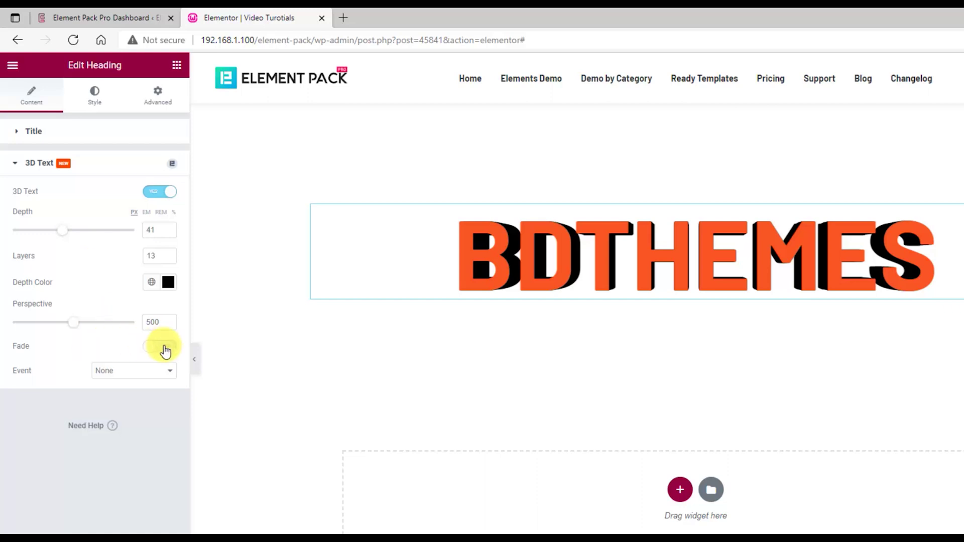
Step: Set the heading's 3D text event to Pointer and raise its event rotation to about 87
left_click(153, 372)
left_click(128, 396)
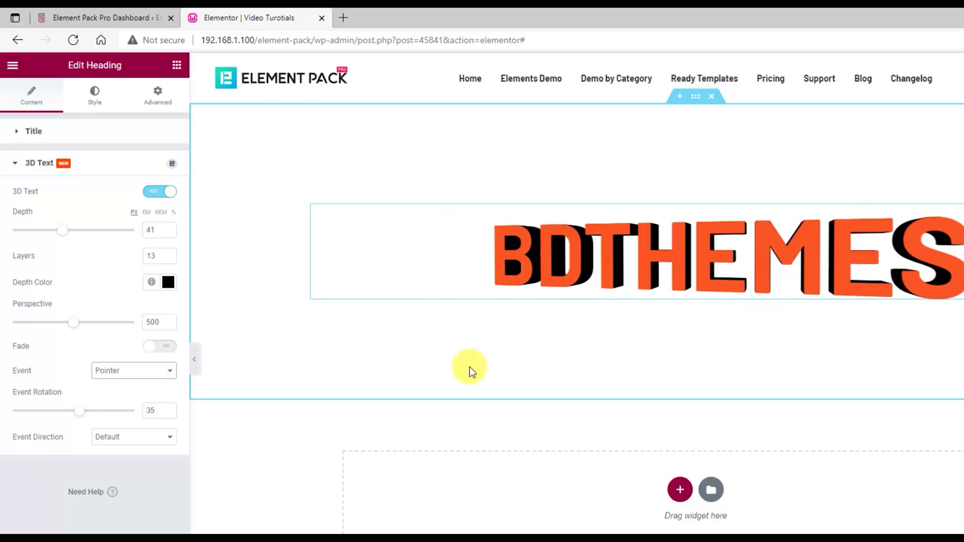
left_click_drag(84, 415, 93, 416)
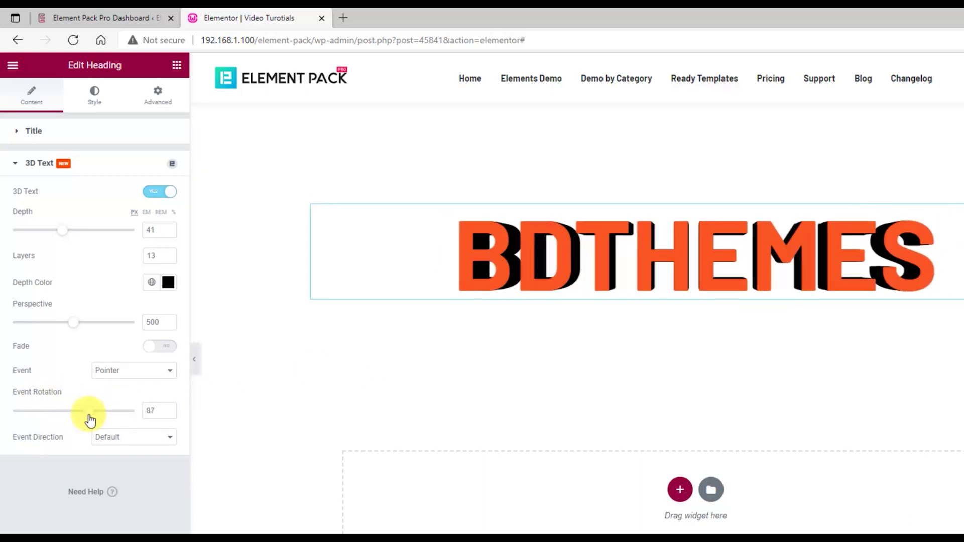
left_click(169, 408)
left_click(170, 408)
left_click(170, 408)
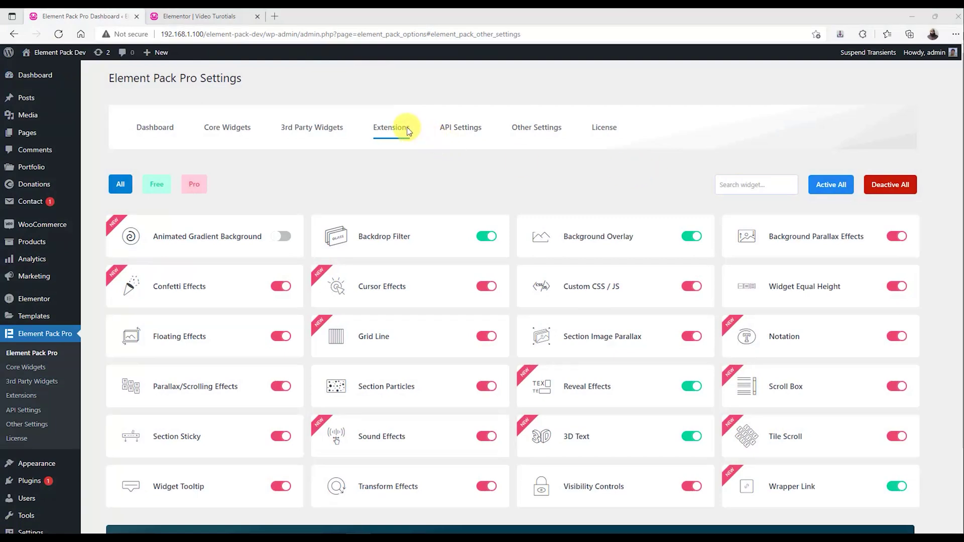
Step: Check that Cursor Effects is enabled in the extensions list, then switch to the Elementor editor and show cursor effects on the image
scroll(470, 292, "down", 2)
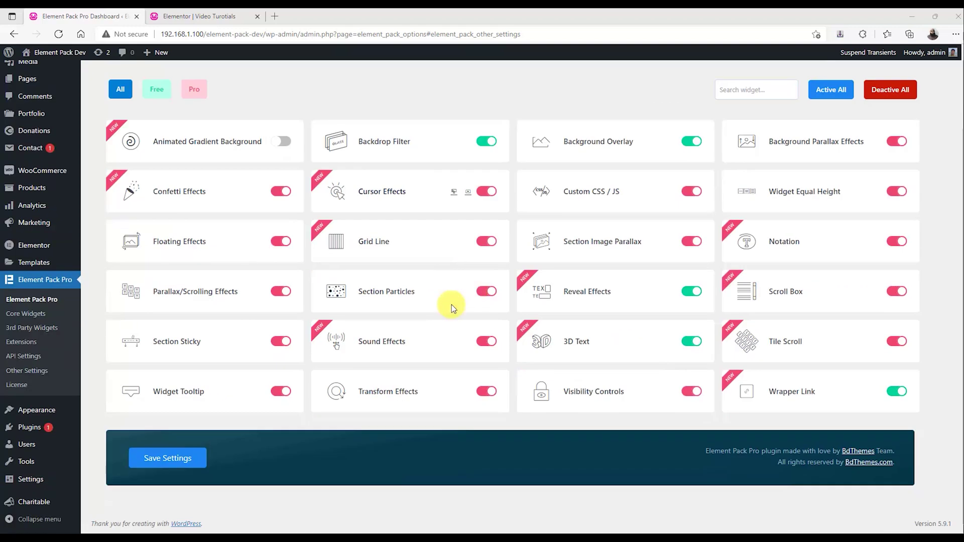
left_click(216, 15)
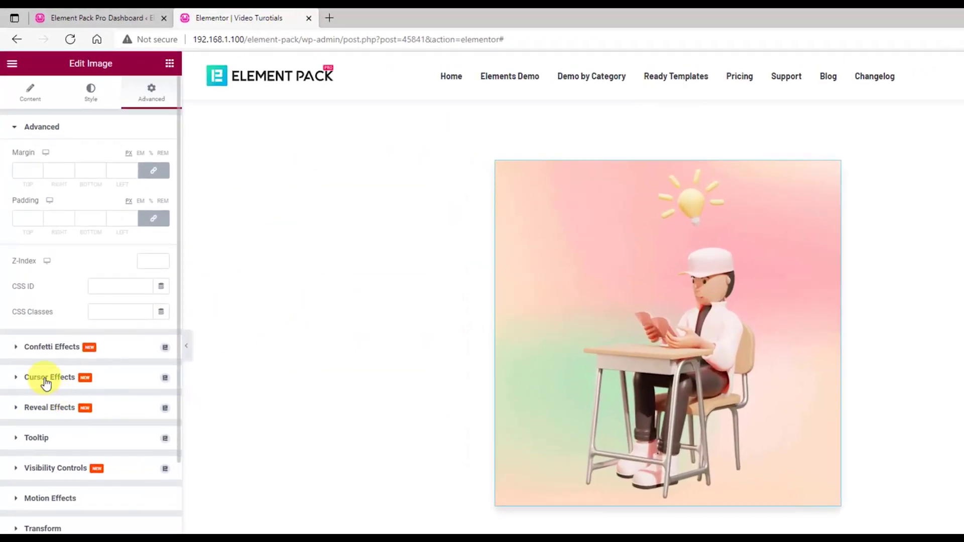
left_click(46, 377)
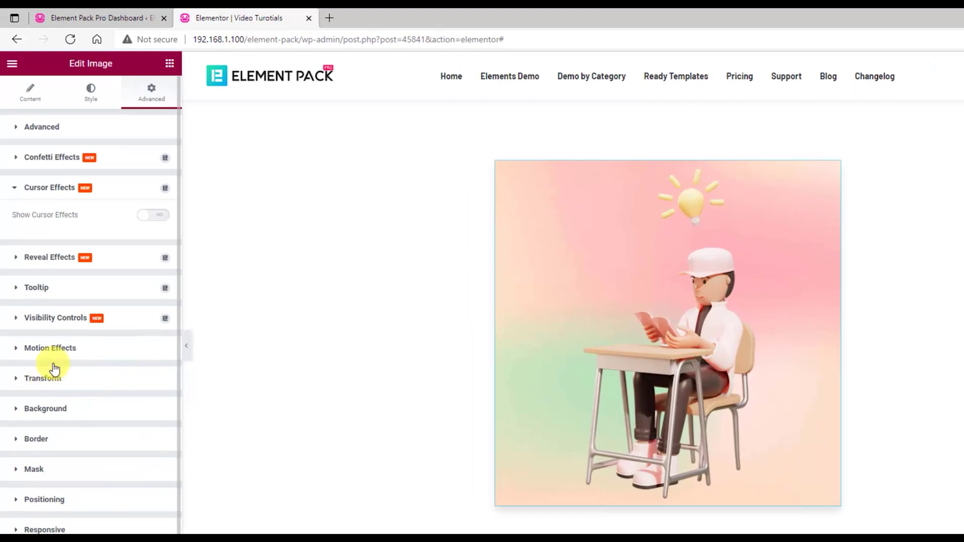
left_click(156, 216)
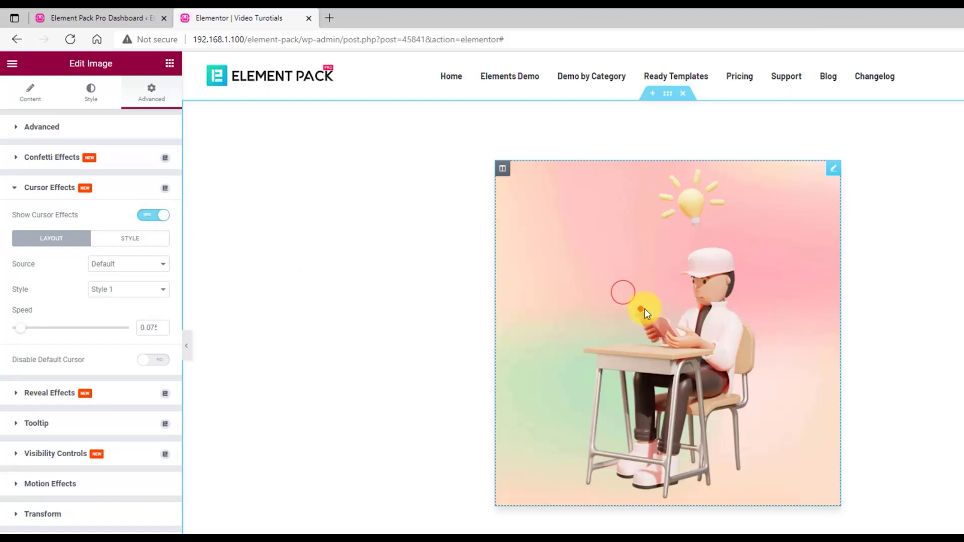
Step: Try the image's cursor effect with the Text source, then with the Image source using the blue-sleeved hand picture
left_click(107, 266)
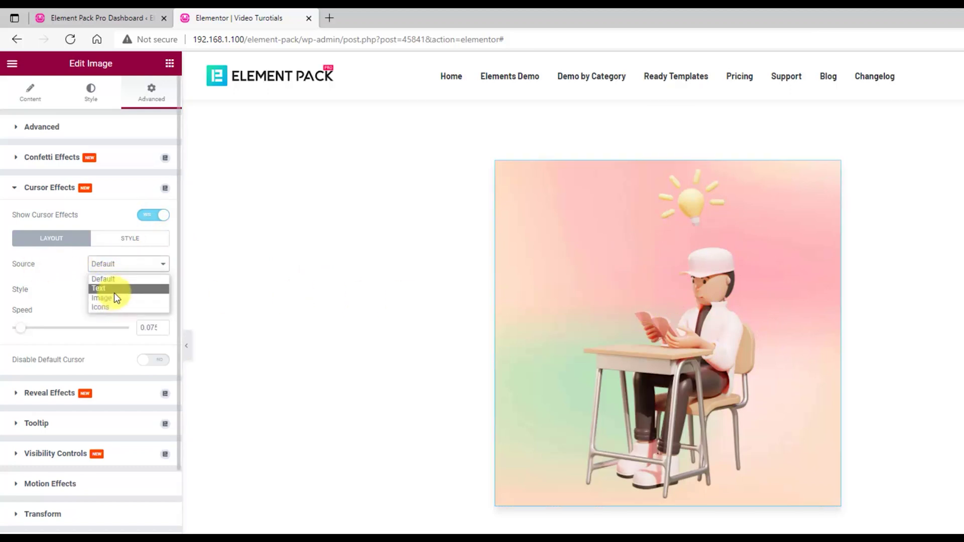
left_click(120, 290)
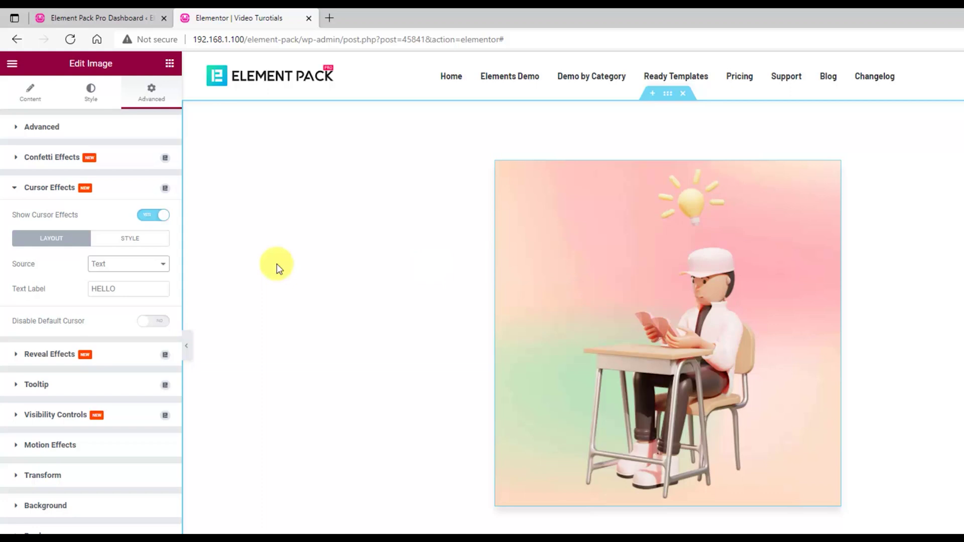
left_click(137, 265)
left_click(117, 300)
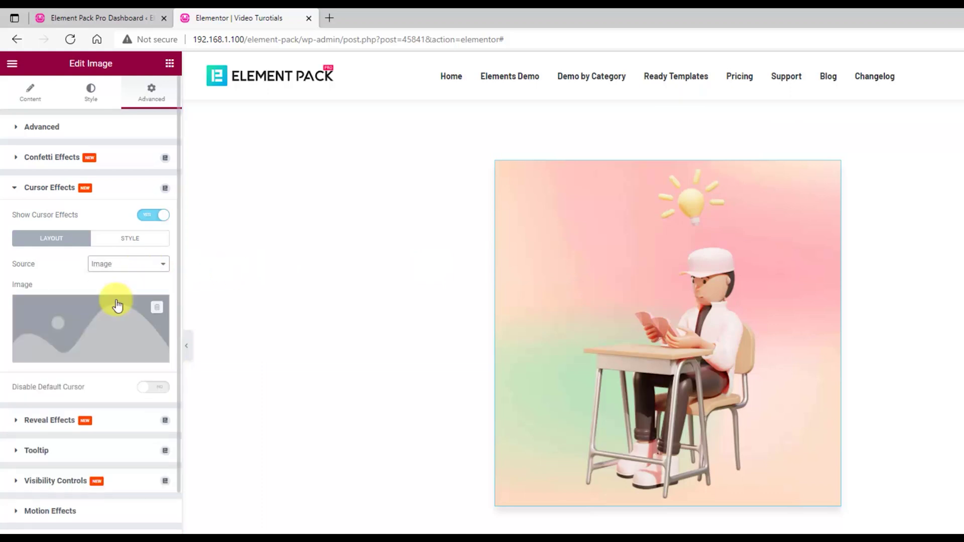
left_click(116, 304)
scroll(670, 488, "down", 10)
scroll(670, 489, "down", 15)
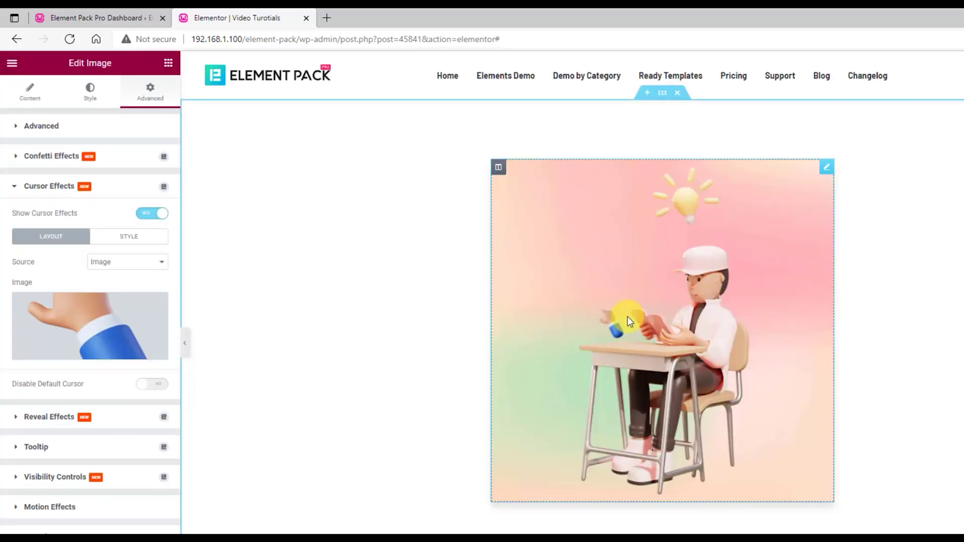
Step: Set the image's cursor effect source to Icons
left_click(139, 265)
left_click(119, 305)
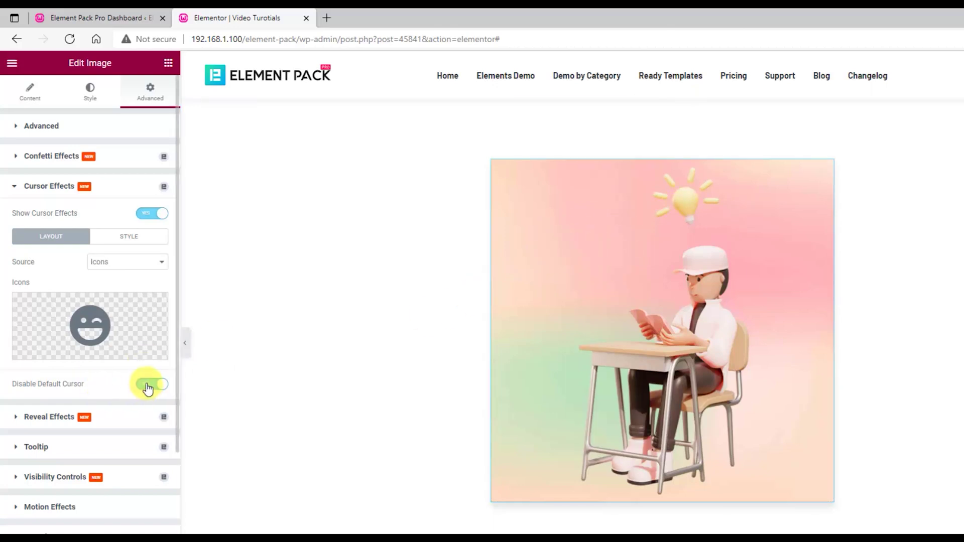
Step: Set the image's cursor effect source to Default, try Style 2 on the picture, and switch to Style 3
left_click(102, 262)
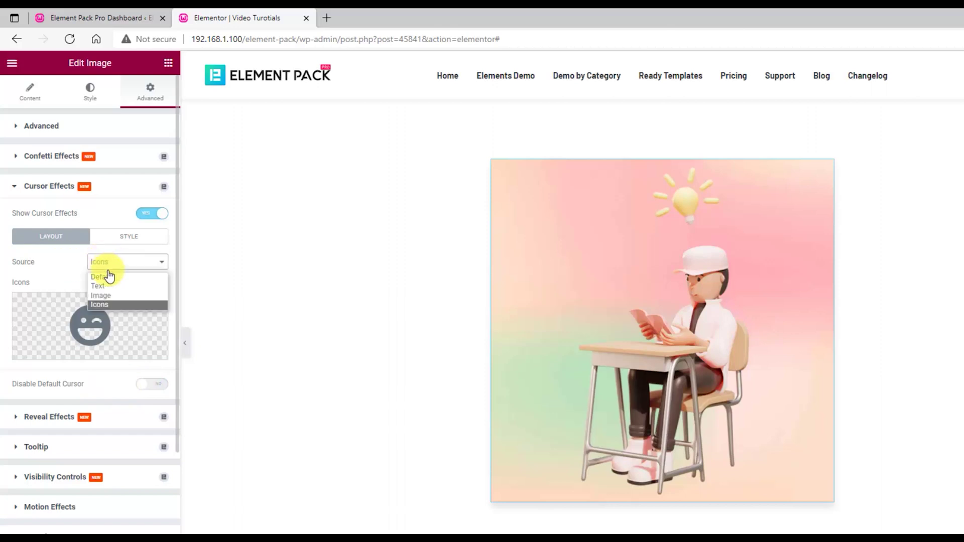
left_click(115, 278)
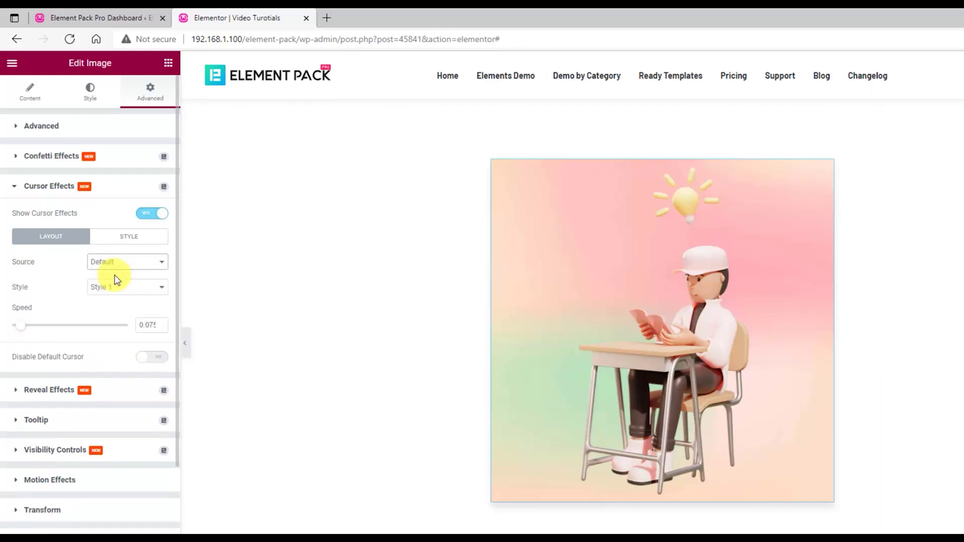
left_click(120, 287)
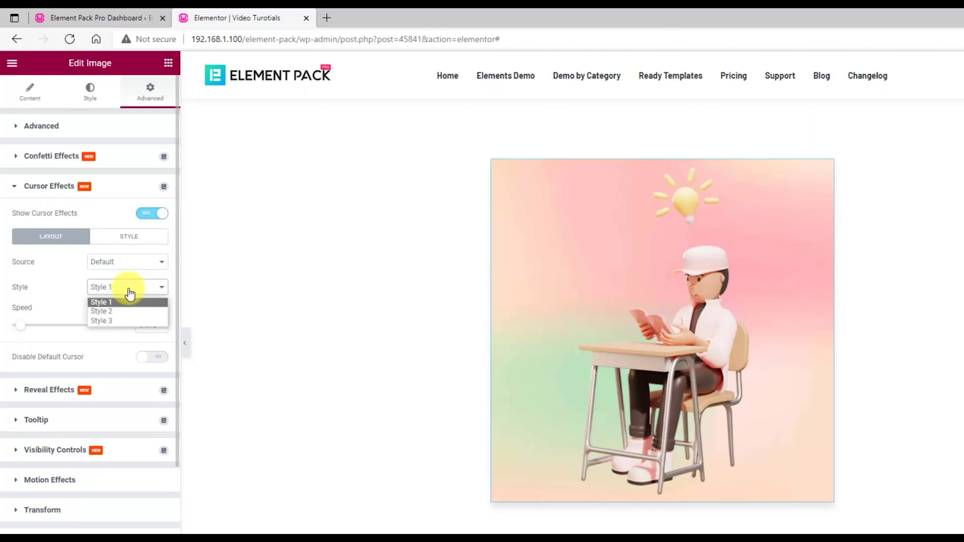
left_click(119, 311)
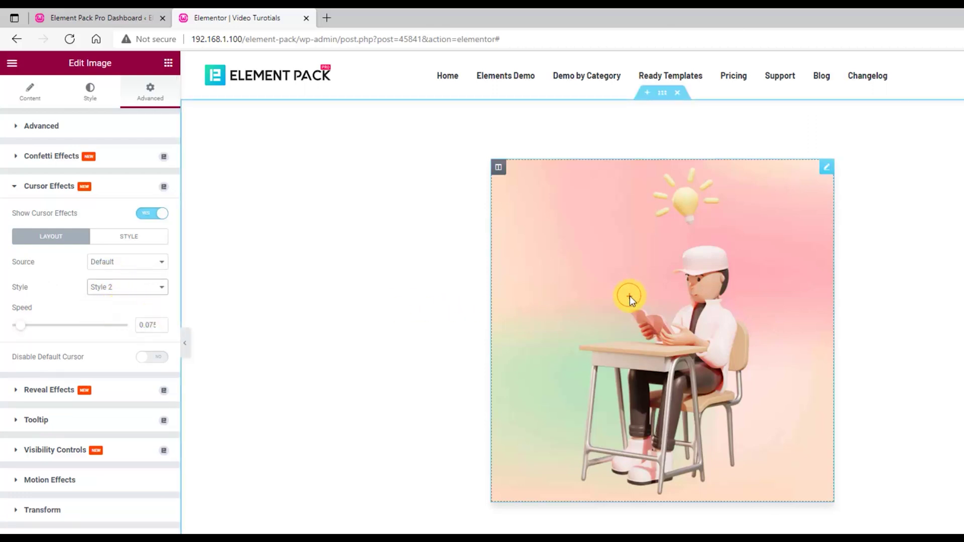
left_click(114, 290)
left_click(110, 325)
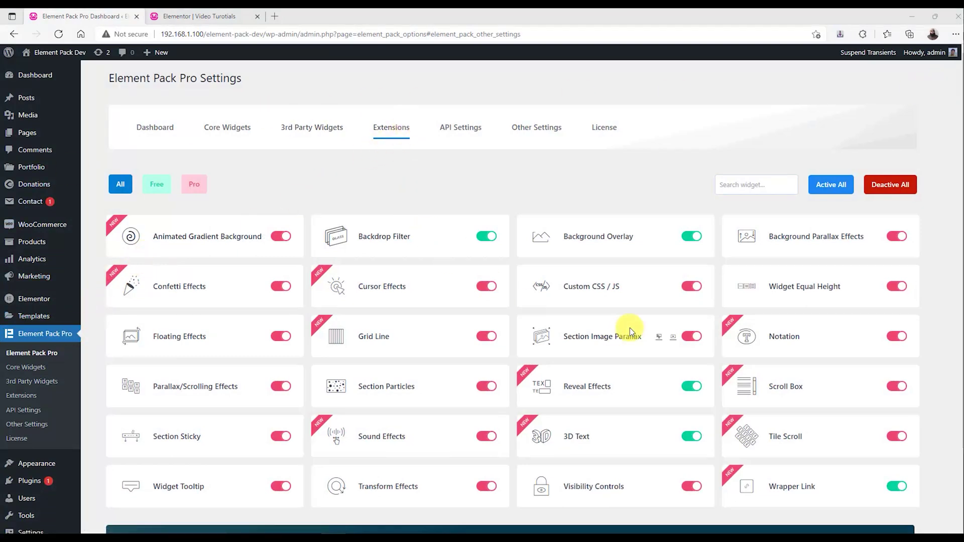
Step: Check Reveal Effects in the extensions list, then enable Reveal Effects on the REVEAL EFFECTS heading in the Elementor editor
scroll(631, 331, "down", 2)
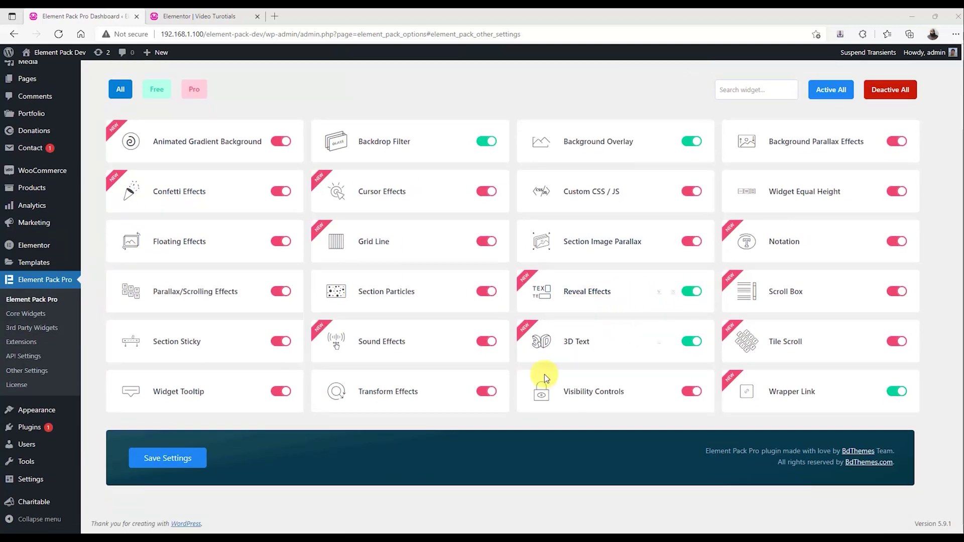
left_click(191, 16)
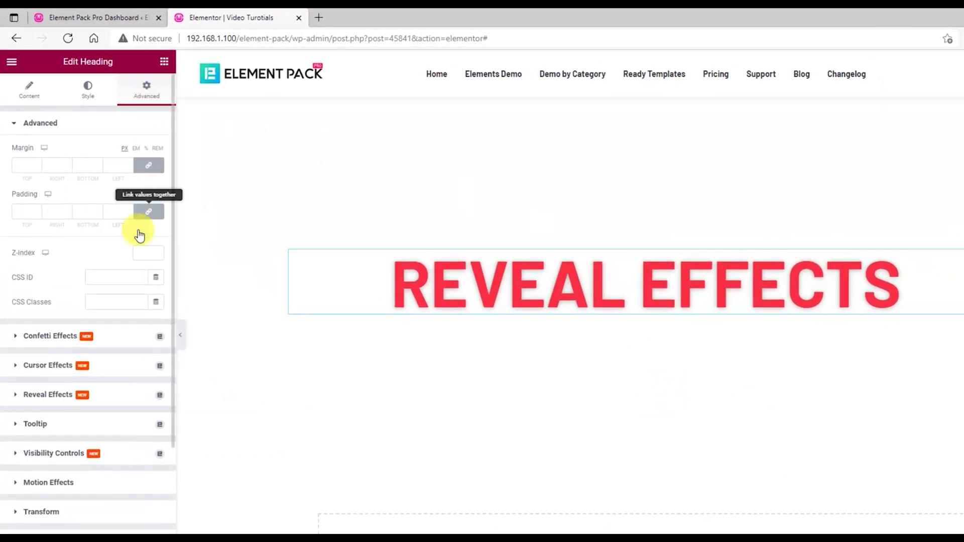
left_click(61, 395)
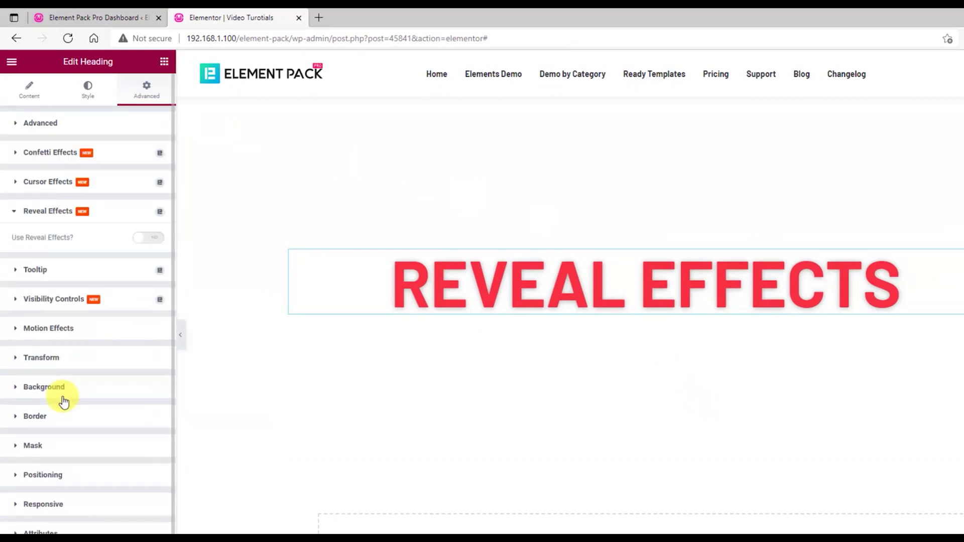
left_click(155, 239)
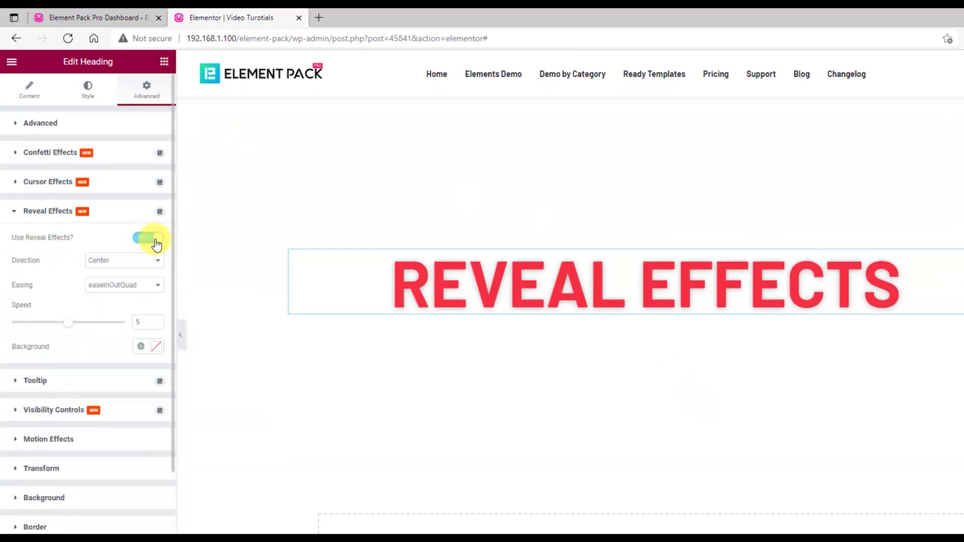
Step: Try the heading's reveal direction as Left to Right, Right to Left, Top to Bottom and Bottom to top
left_click(125, 260)
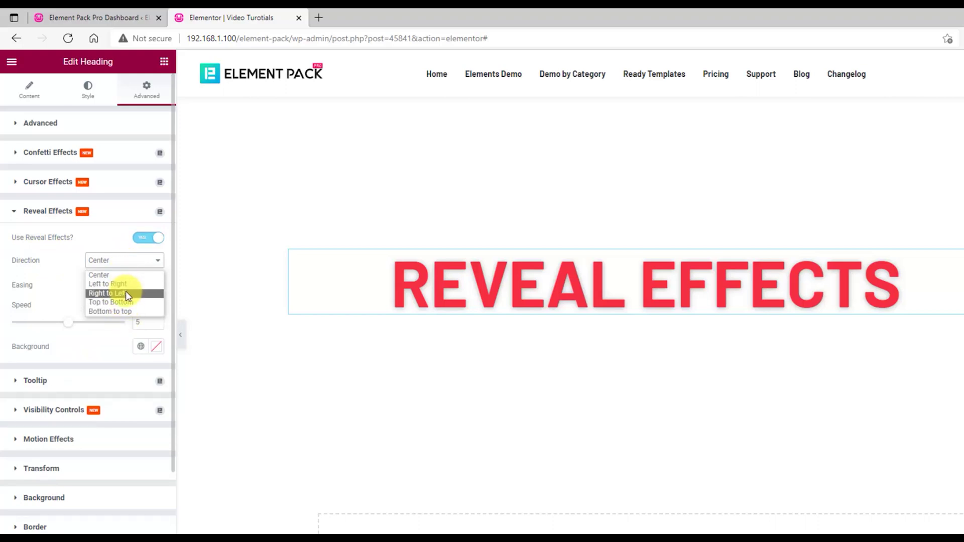
left_click(125, 285)
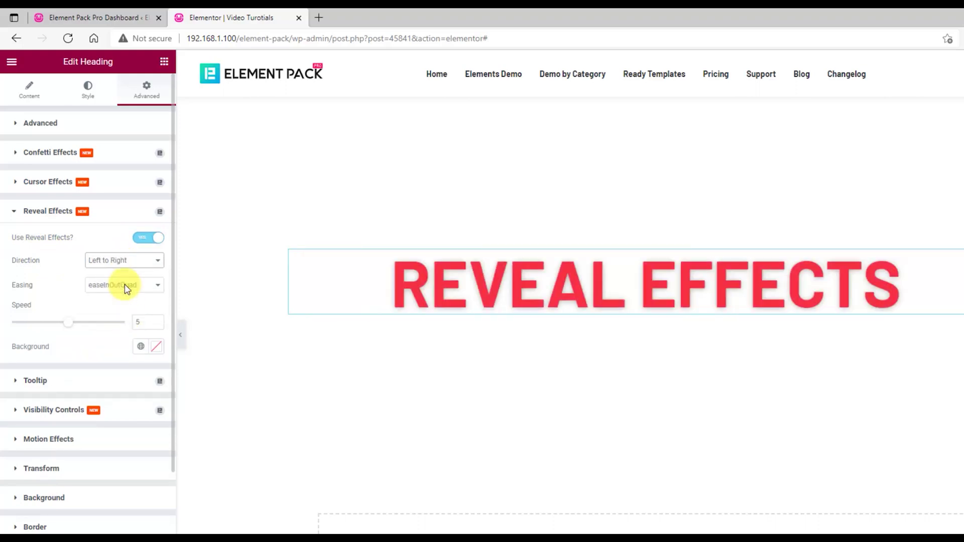
left_click(130, 267)
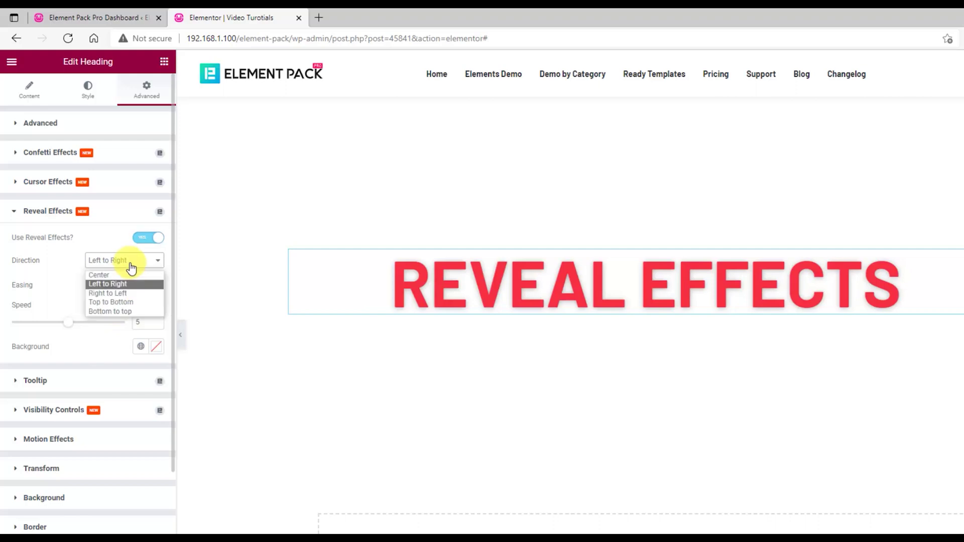
left_click(125, 293)
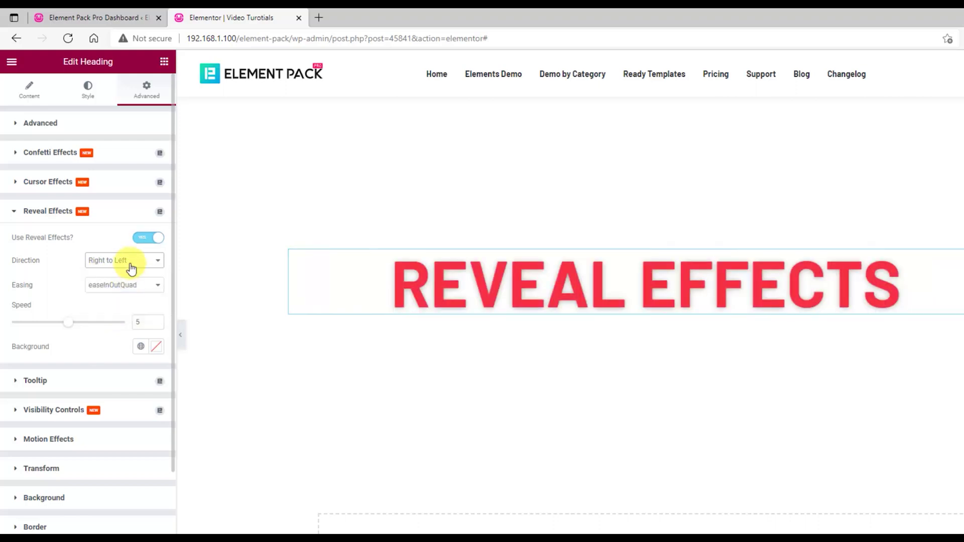
left_click(132, 270)
left_click(128, 301)
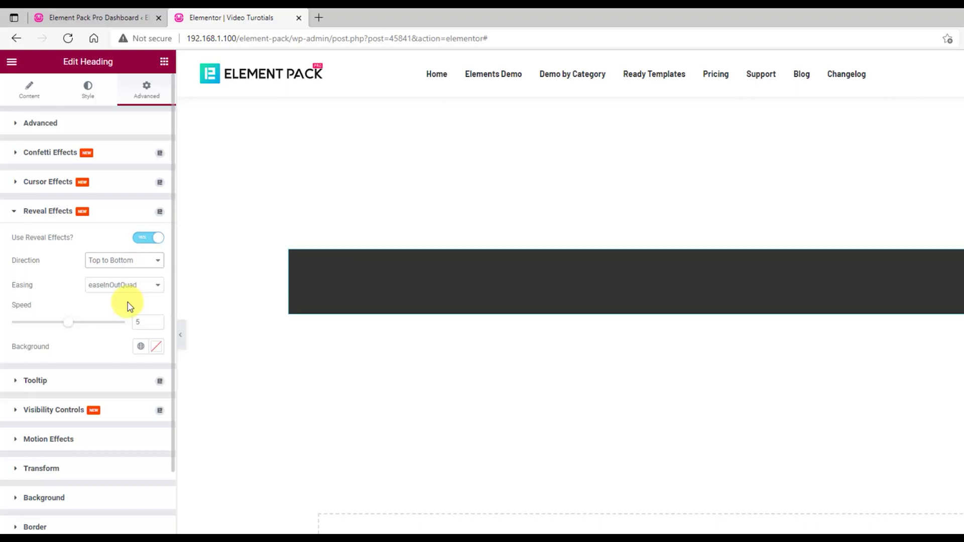
left_click(134, 267)
left_click(128, 311)
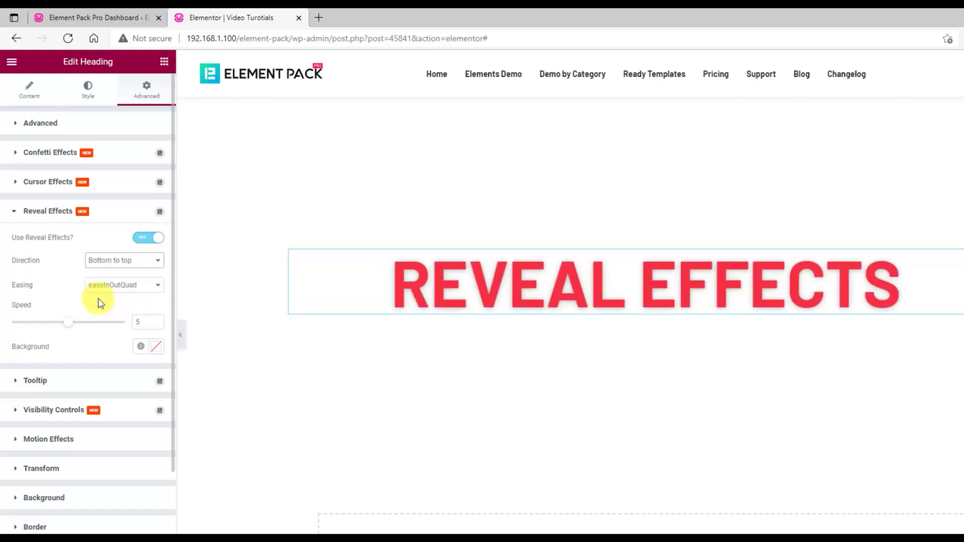
Step: Set the heading's reveal easing to easeInBack and raise the reveal speed to 7
left_click(125, 287)
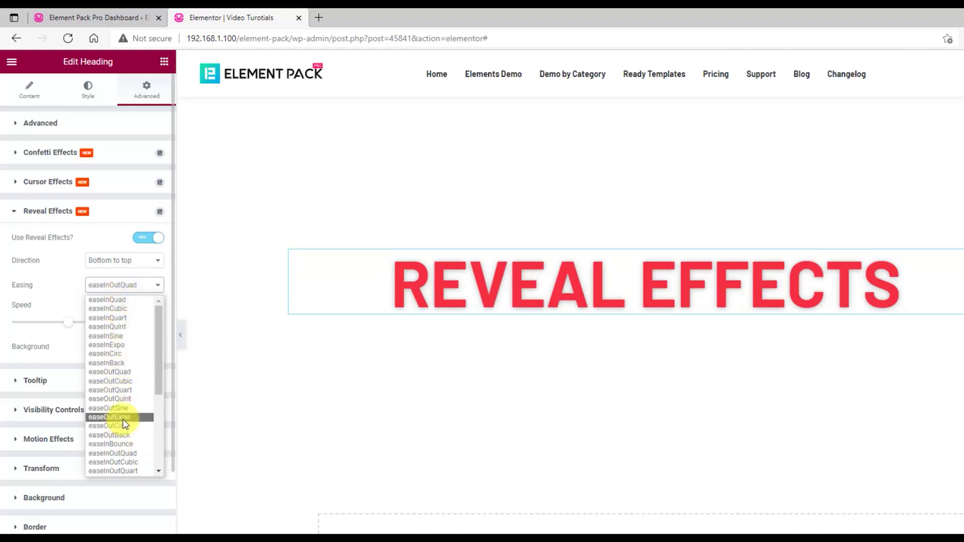
key("Escape")
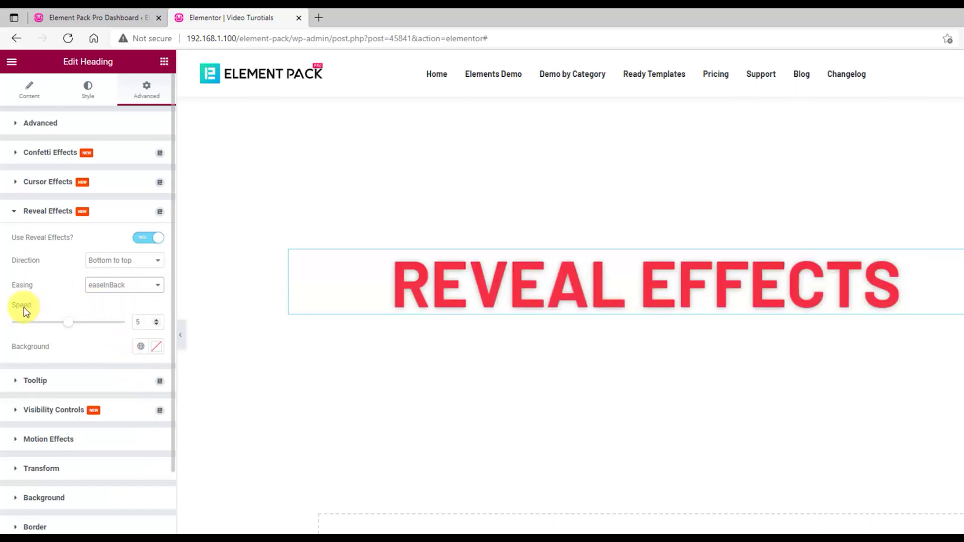
left_click_drag(66, 323, 90, 330)
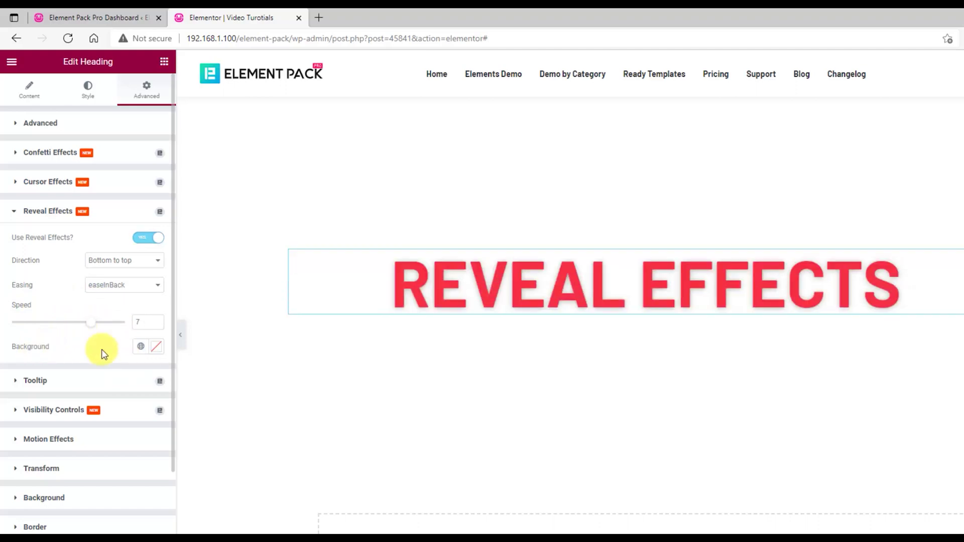
Step: Set the heading's reveal background to blue (#0B07F3) and the reveal direction to Center
left_click(156, 348)
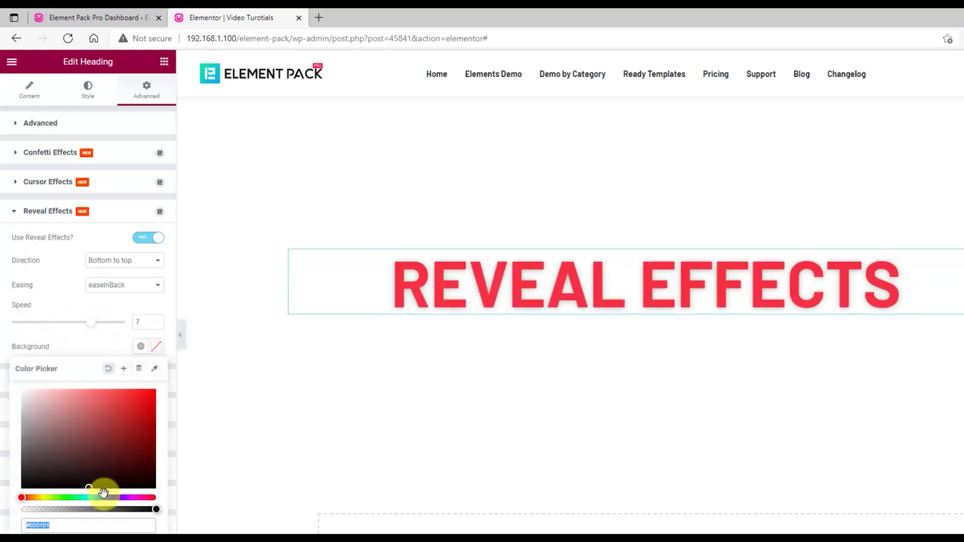
left_click_drag(108, 498, 112, 498)
left_click_drag(132, 447, 152, 393)
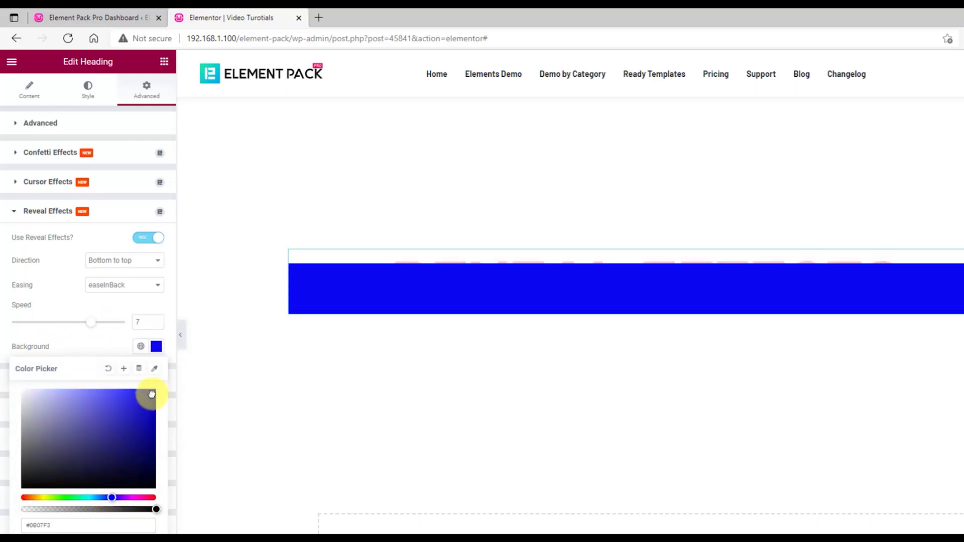
left_click(108, 337)
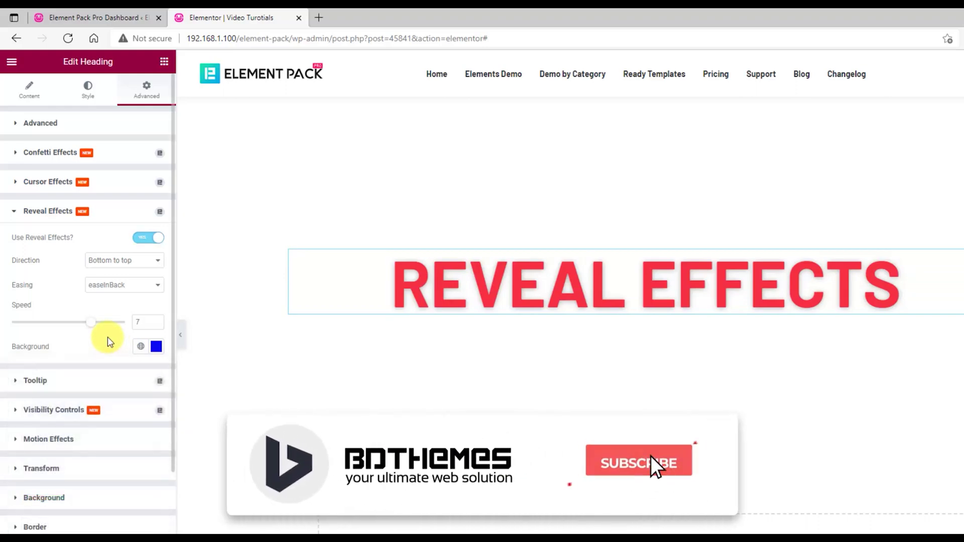
left_click(123, 260)
left_click(119, 273)
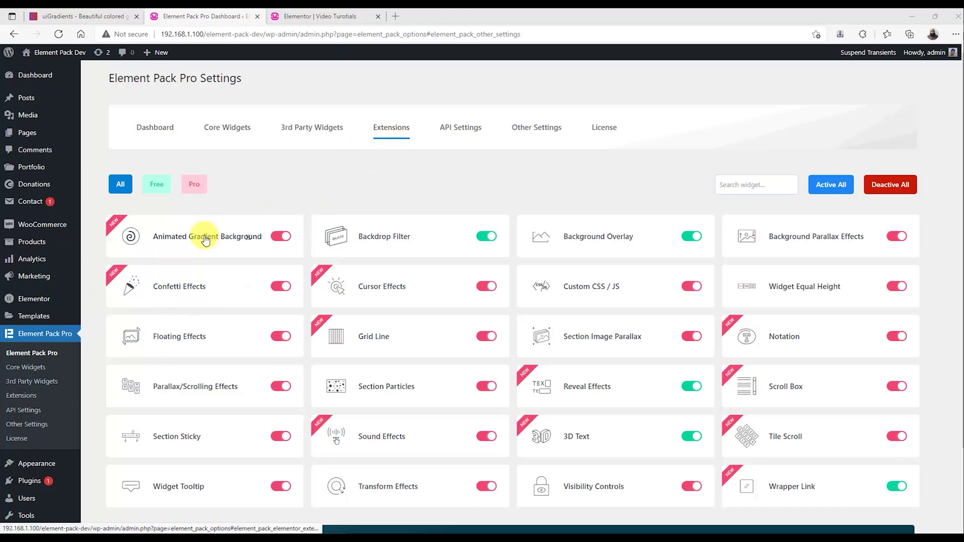
Step: Review the extensions list with Animated Gradient Background, then enable the animated gradient background on the ANIMATED GRADIENT section in the Elementor editor
scroll(280, 251, "down", 3)
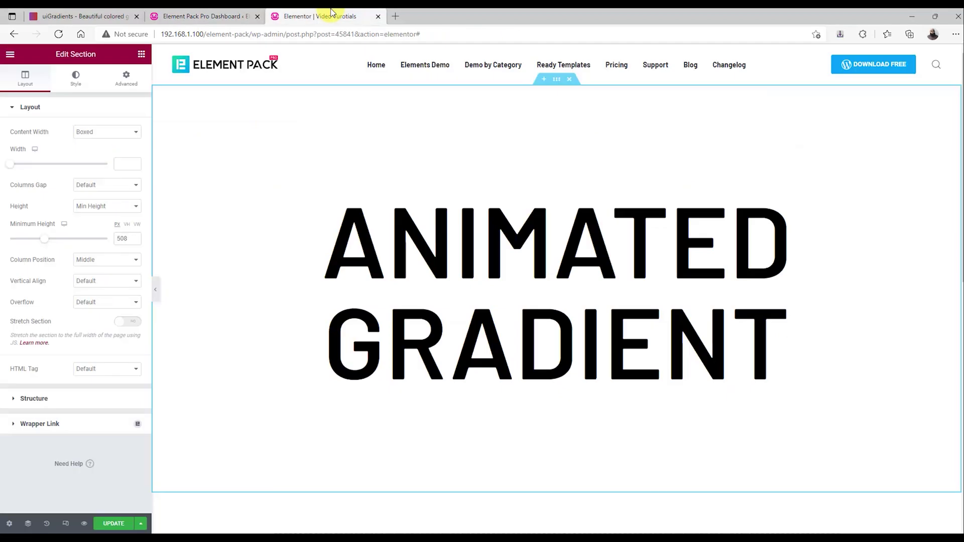
left_click(320, 16)
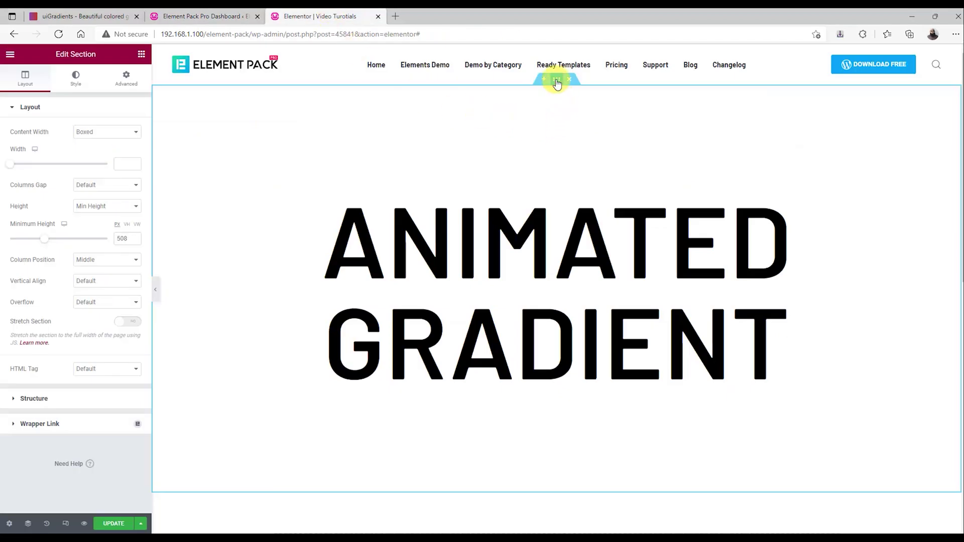
left_click(77, 83)
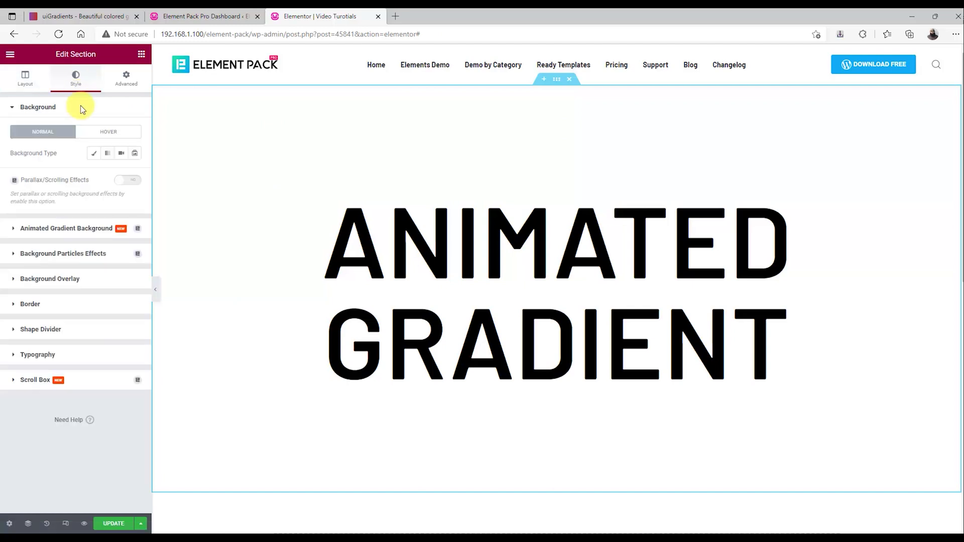
left_click(88, 239)
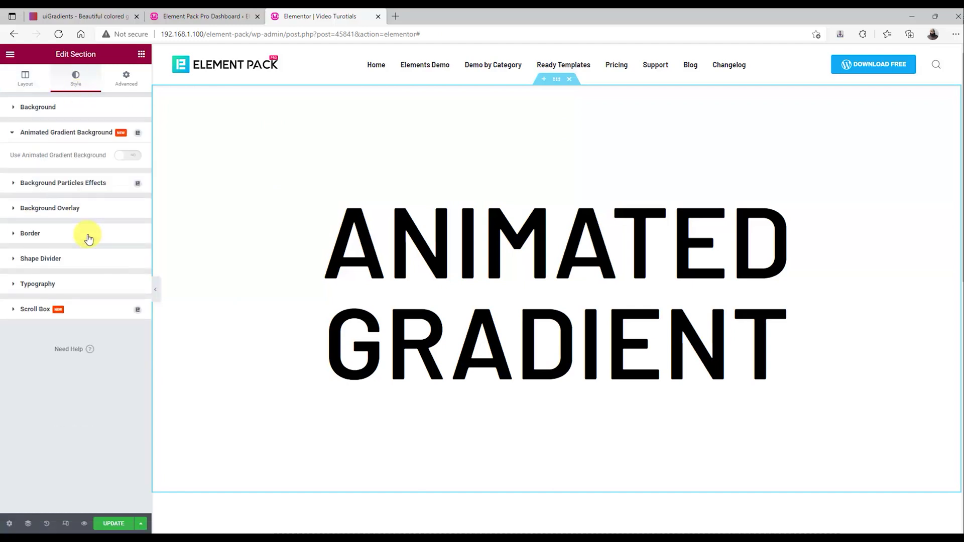
left_click(132, 157)
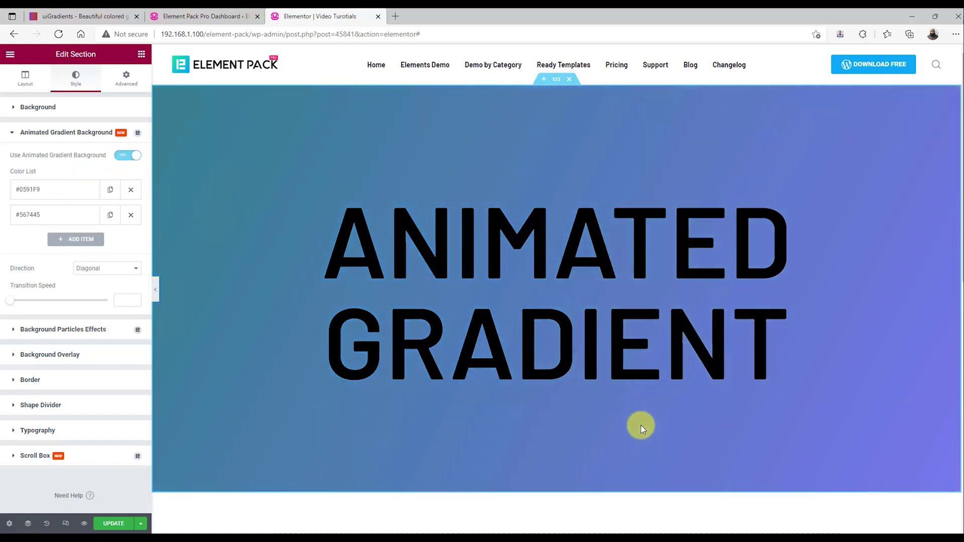
Step: Set the text color of the ANIMATED GRADIENT heading to white (#FFFFFF)
left_click(858, 194)
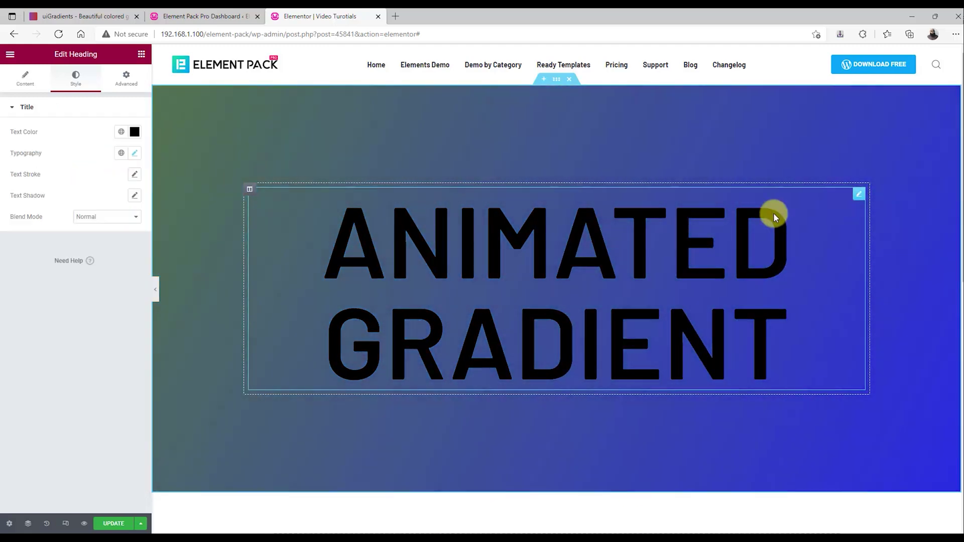
left_click(135, 132)
left_click_drag(37, 204, 7, 126)
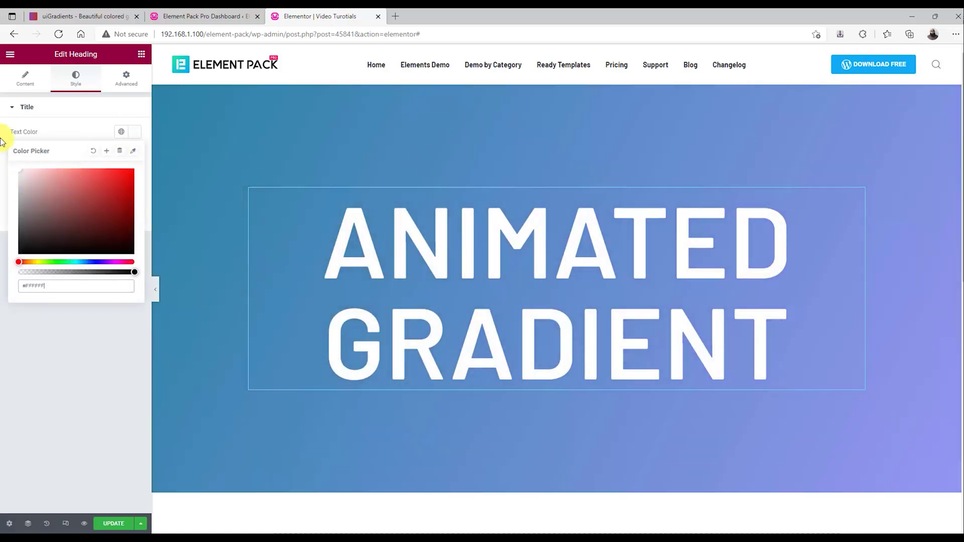
Step: Show the existing entries in the section's animated gradient color list and add a third color item
left_click(555, 81)
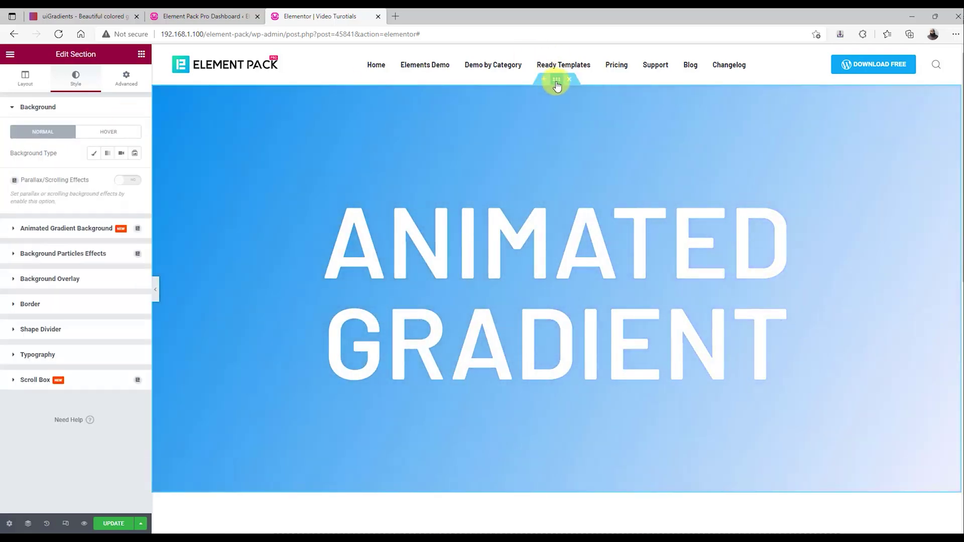
left_click(78, 228)
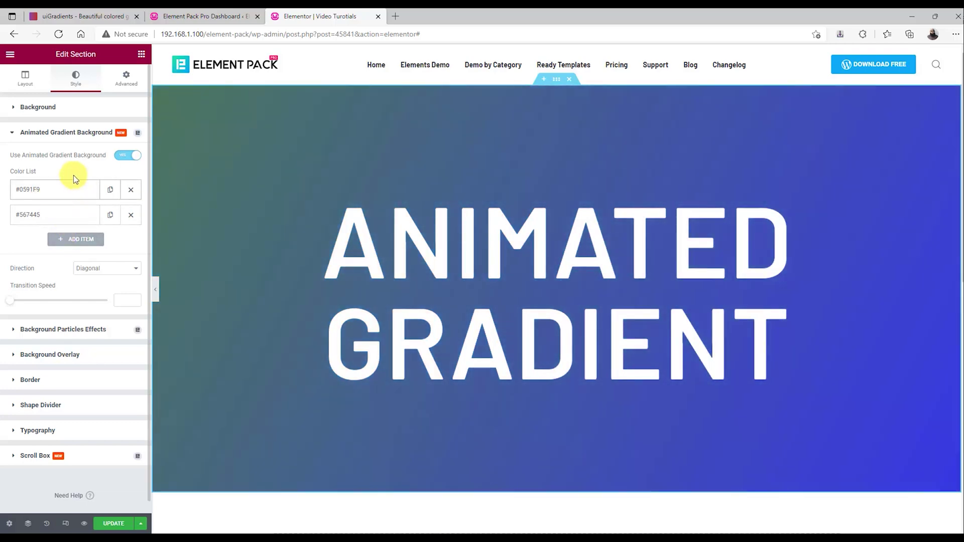
left_click(84, 196)
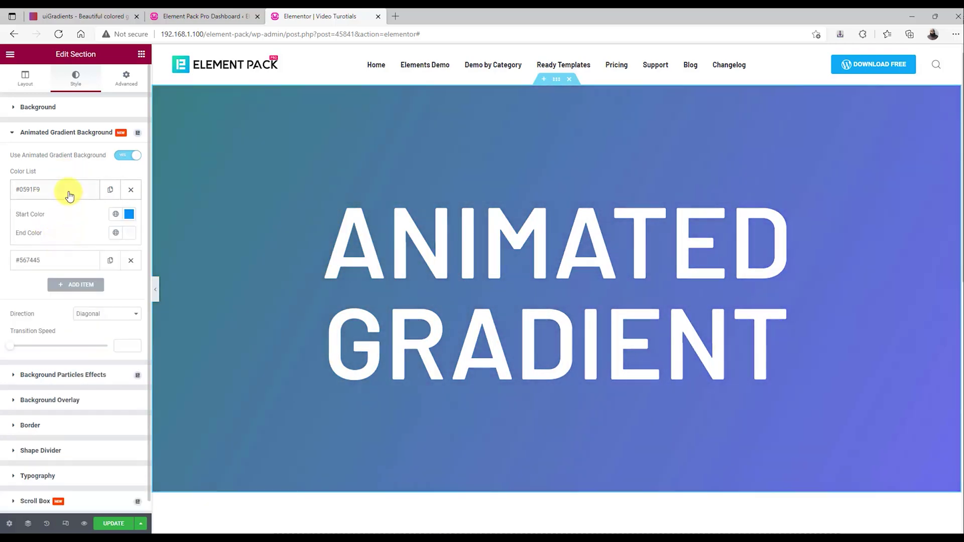
left_click(69, 192)
left_click(62, 221)
left_click(64, 216)
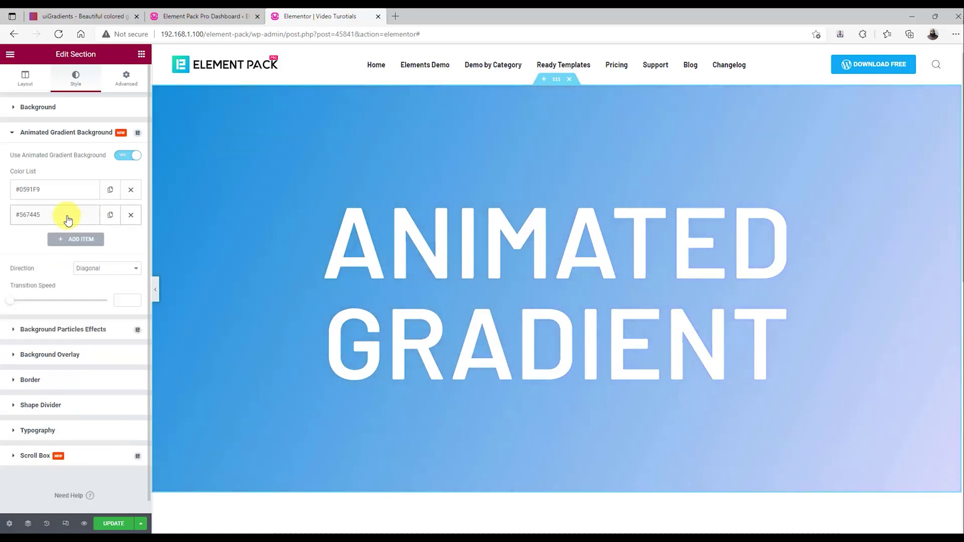
left_click(85, 241)
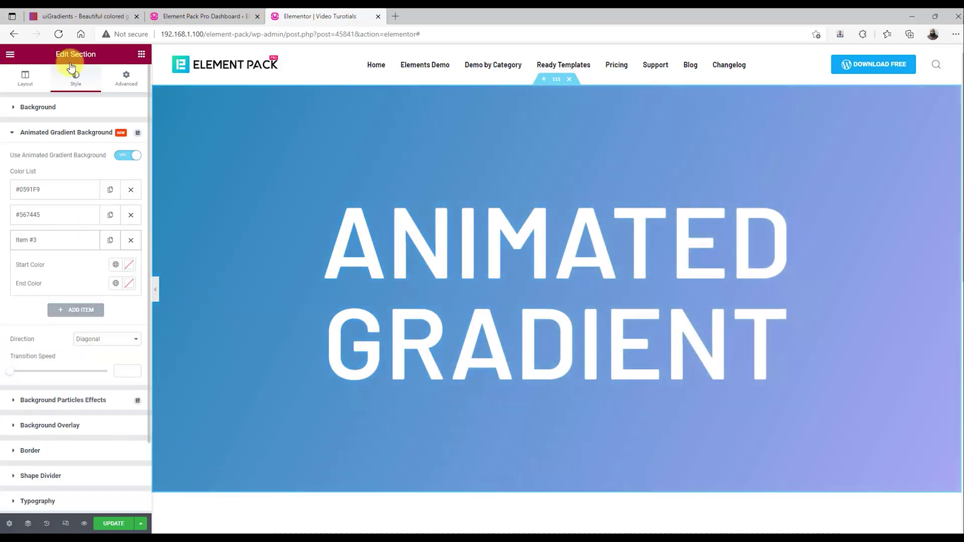
Step: Set the third gradient color item's start color to #F12711 and end color to #F5AF19, copied from the Flare gradient on uiGradients
left_click(76, 16)
left_click(318, 16)
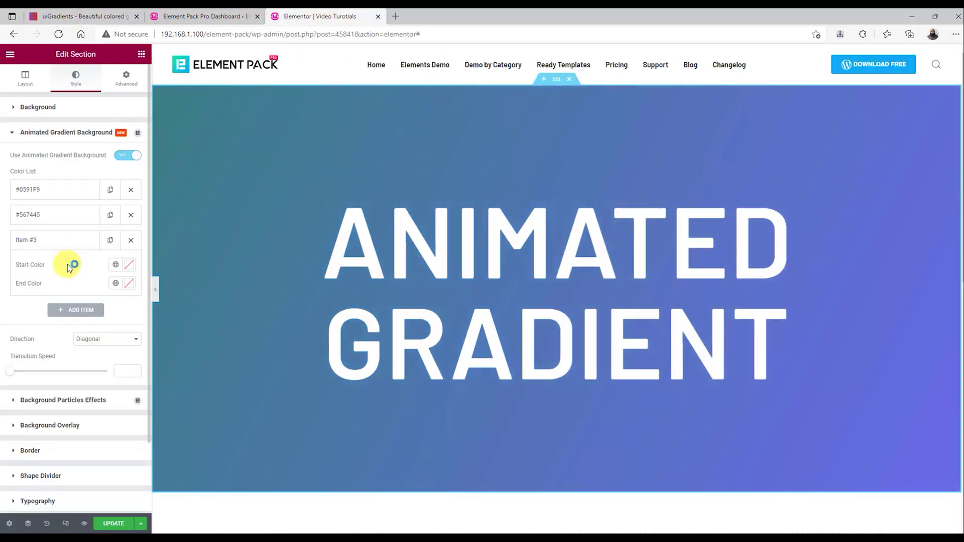
left_click(129, 264)
left_click(130, 265)
left_click(75, 16)
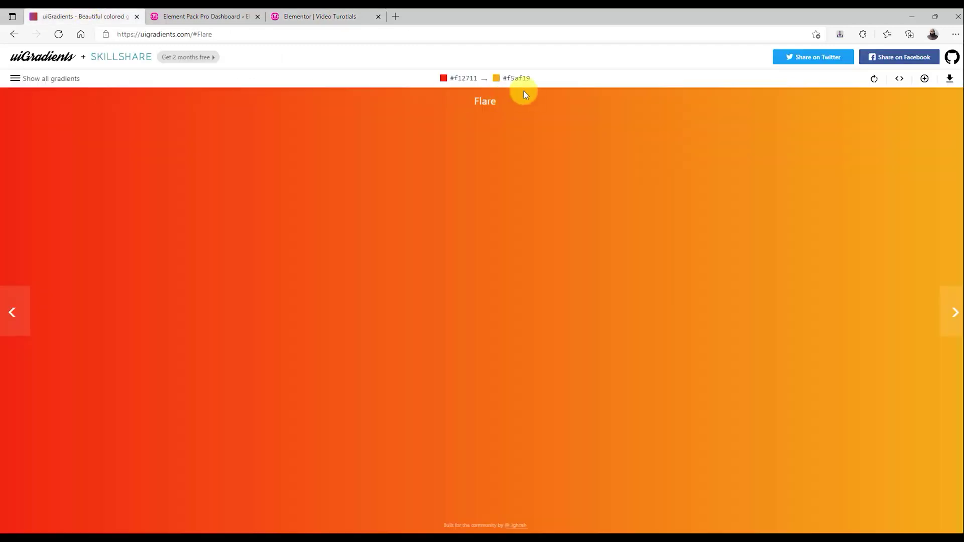
left_click(311, 15)
left_click(129, 284)
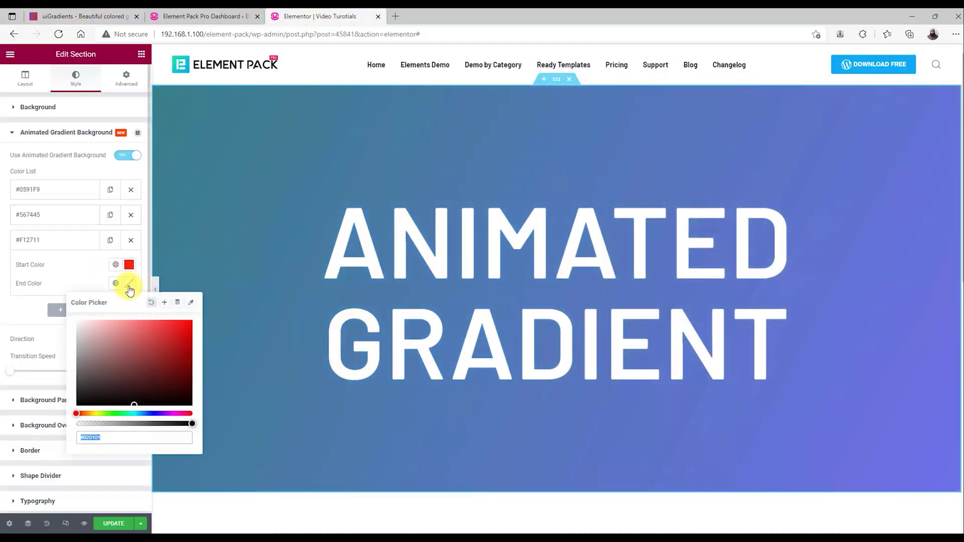
left_click(65, 268)
left_click(64, 244)
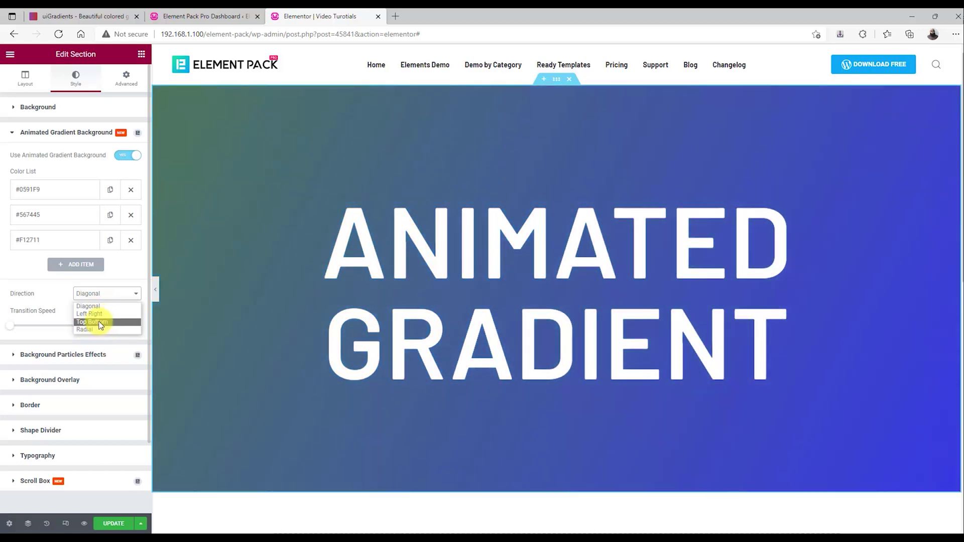
Step: Try the Left Right and Top Bottom directions on the section's animated gradient
left_click(103, 315)
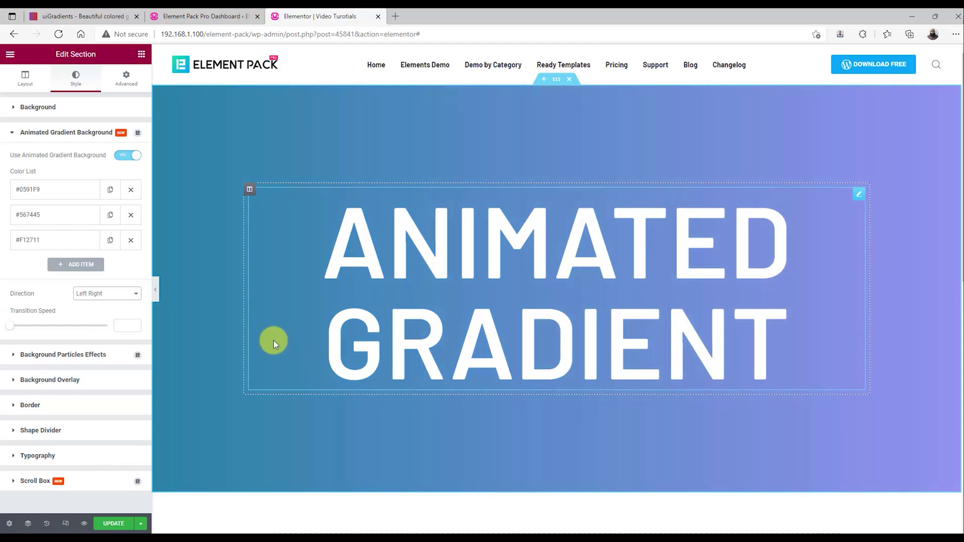
left_click(107, 293)
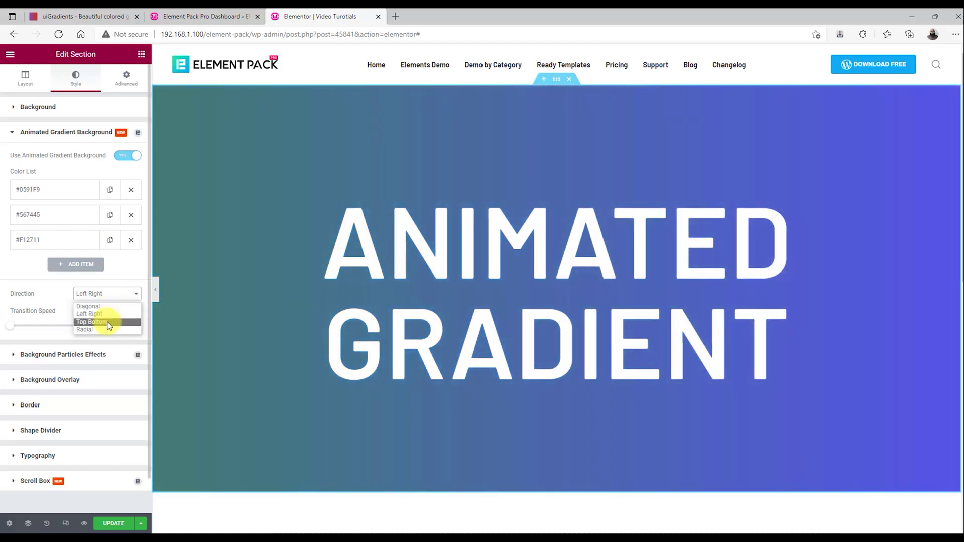
left_click(108, 322)
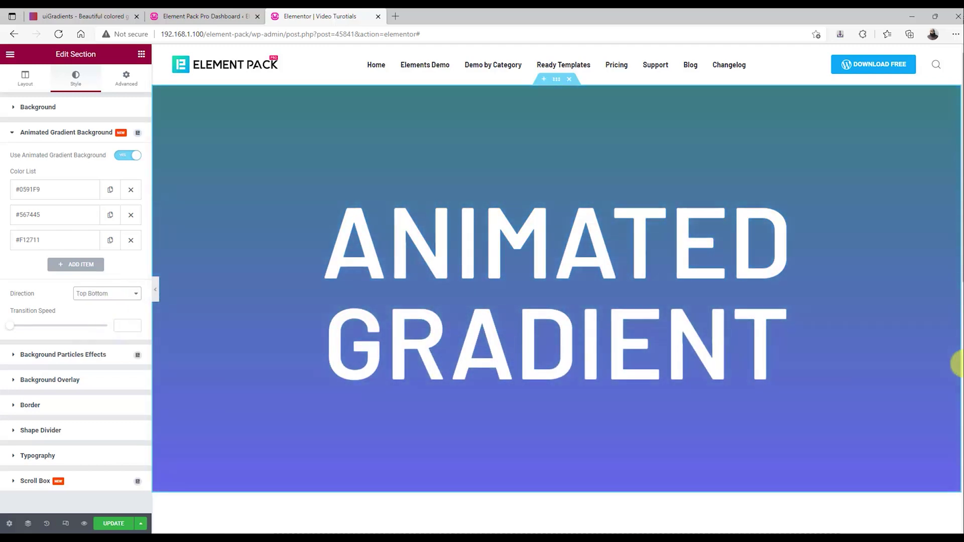
Step: Set the animated gradient's direction to Radial and increase its transition speed
left_click(110, 296)
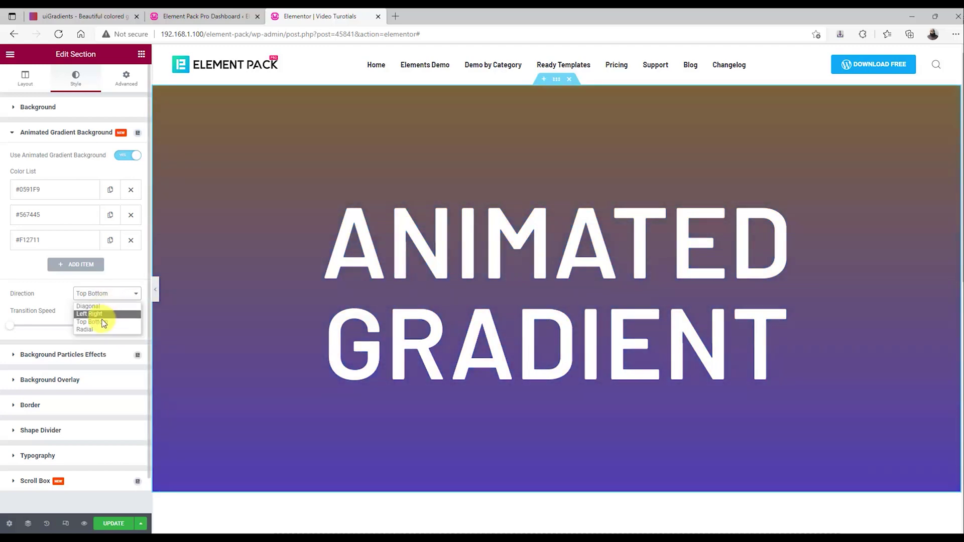
left_click(98, 331)
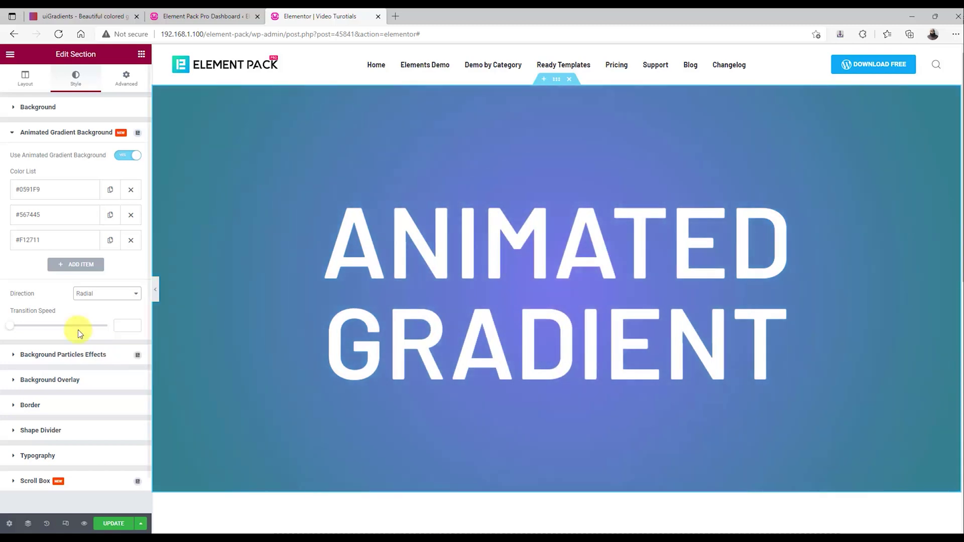
left_click_drag(11, 326, 62, 336)
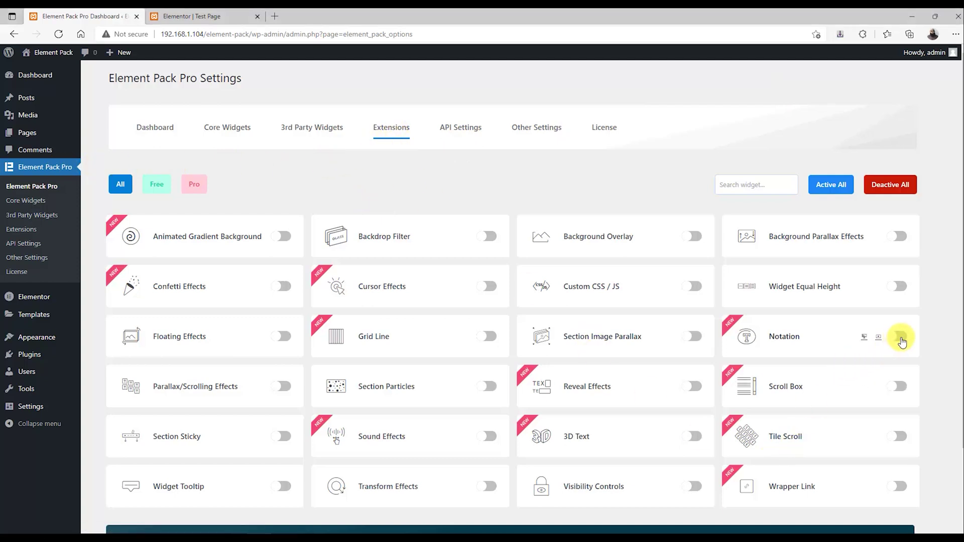
Step: Enable the Notation extension in the saved Element Pack Pro settings, and reload the Test Page in the Elementor editor
scroll(847, 347, "down", 2)
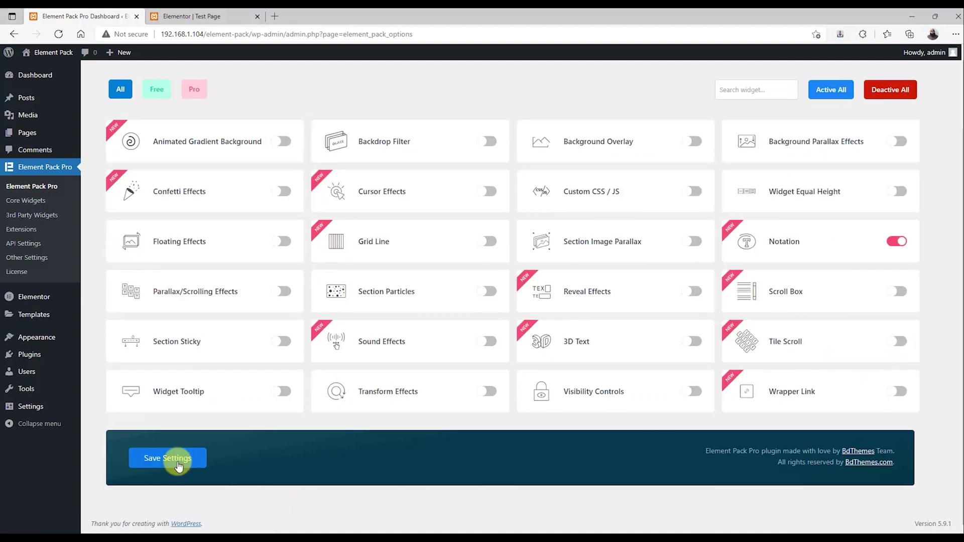
left_click(178, 464)
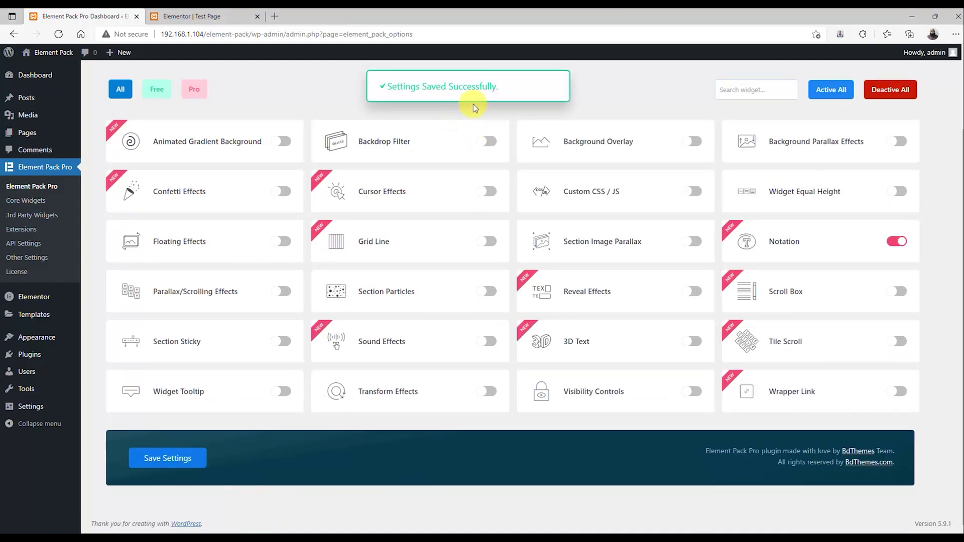
left_click(214, 11)
right_click(103, 104)
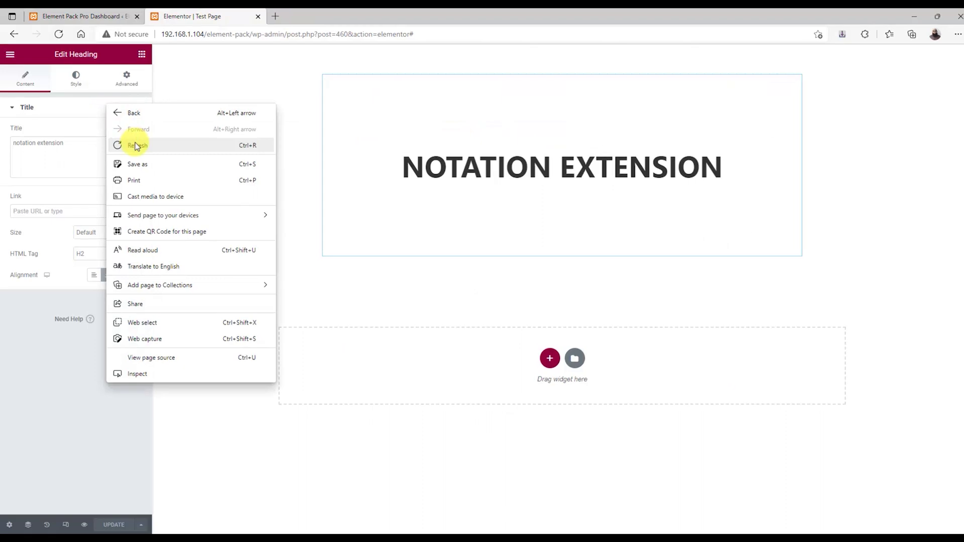
left_click(134, 145)
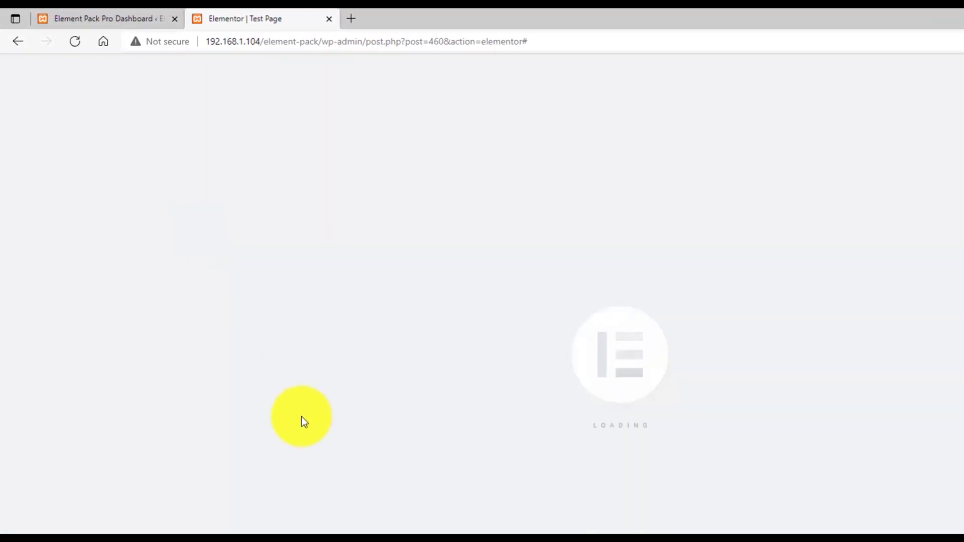
Step: Turn on notation effects for the NOTATION EXTENSION heading
left_click(701, 230)
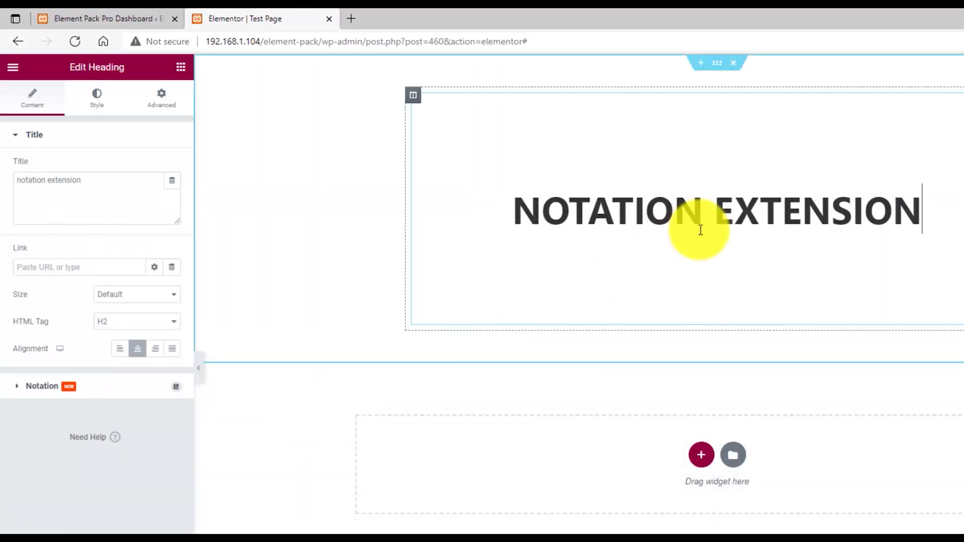
left_click(121, 394)
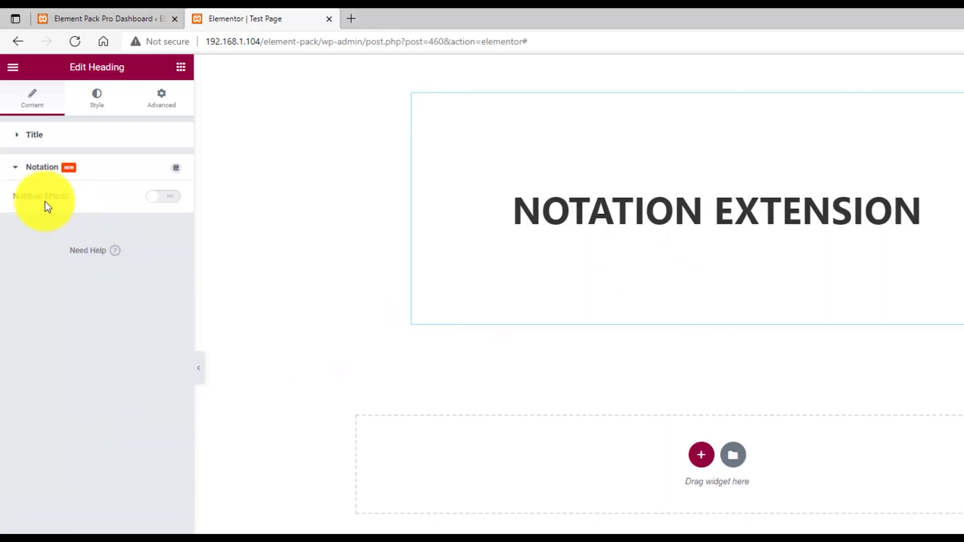
left_click(169, 199)
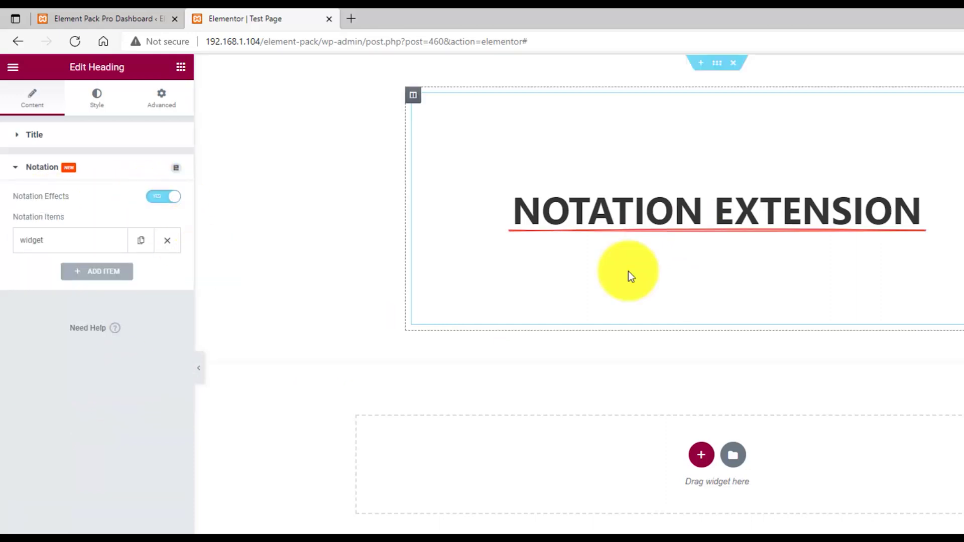
Step: Set the color of the heading's widget notation item to orange-yellow (#FFB700)
left_click(102, 246)
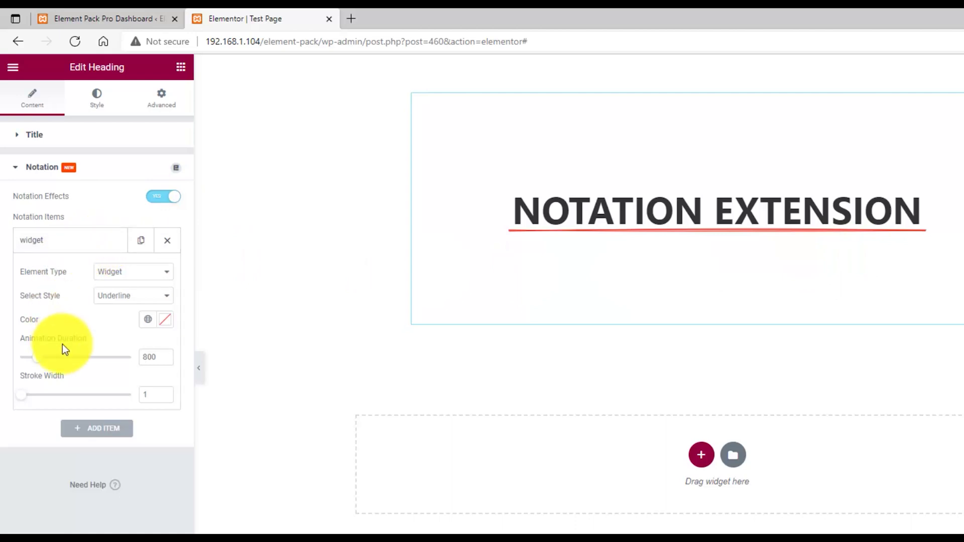
left_click(165, 322)
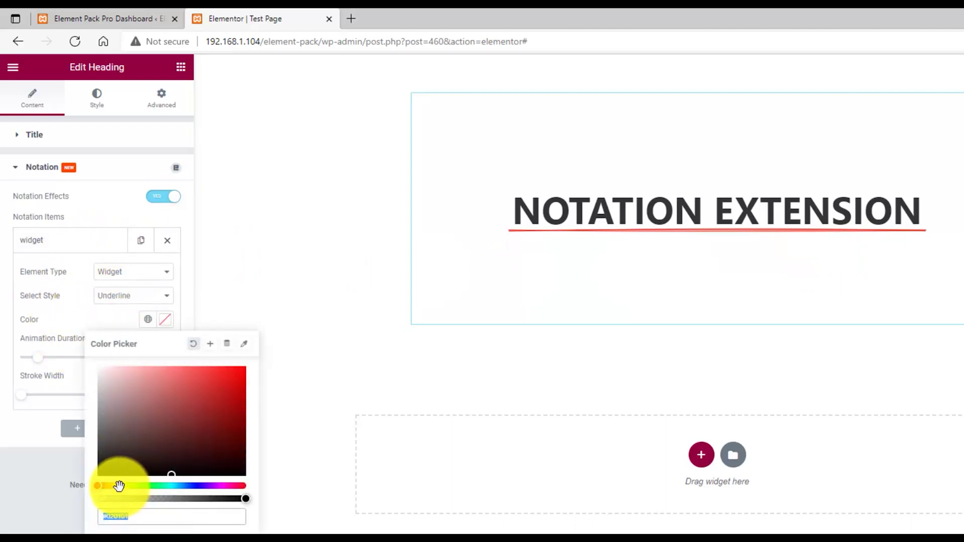
left_click_drag(107, 485, 118, 487)
left_click(211, 412)
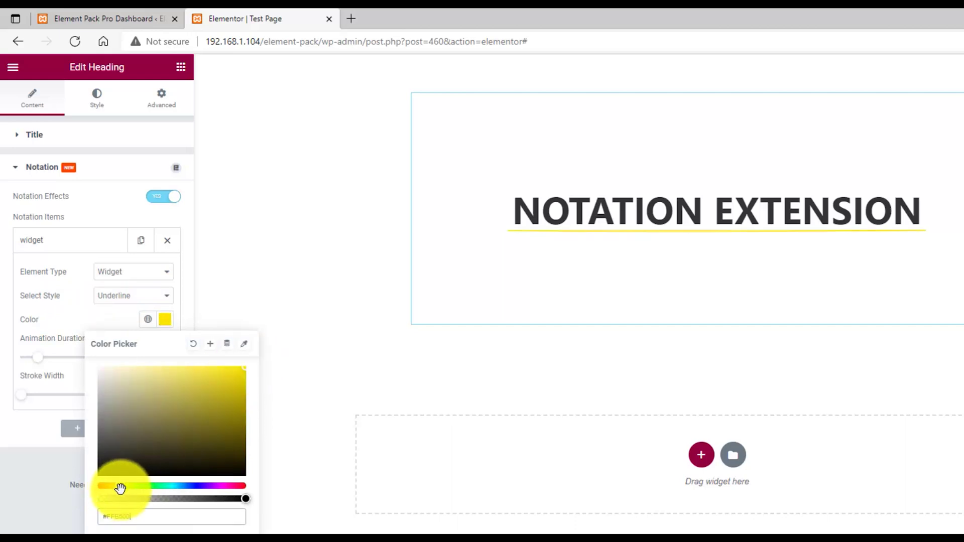
left_click_drag(120, 486, 115, 490)
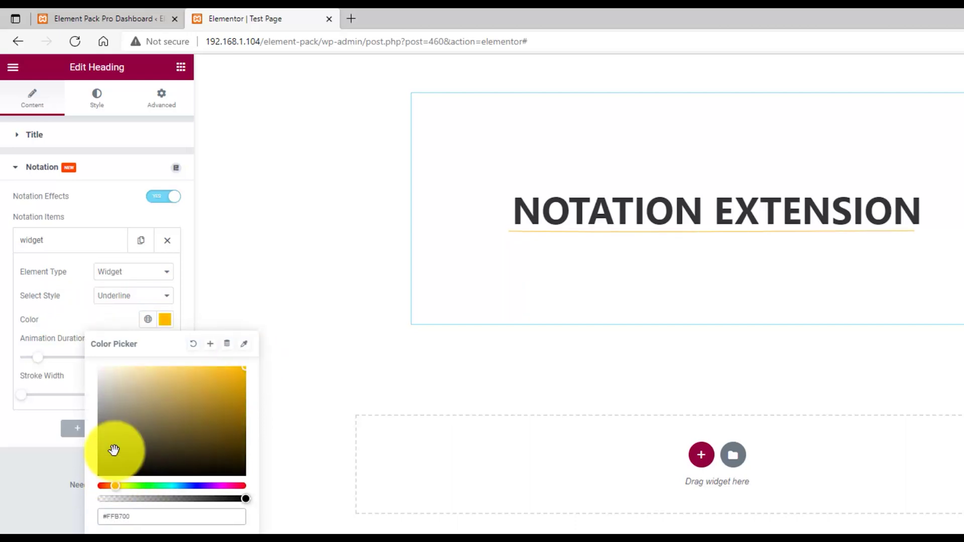
left_click(83, 320)
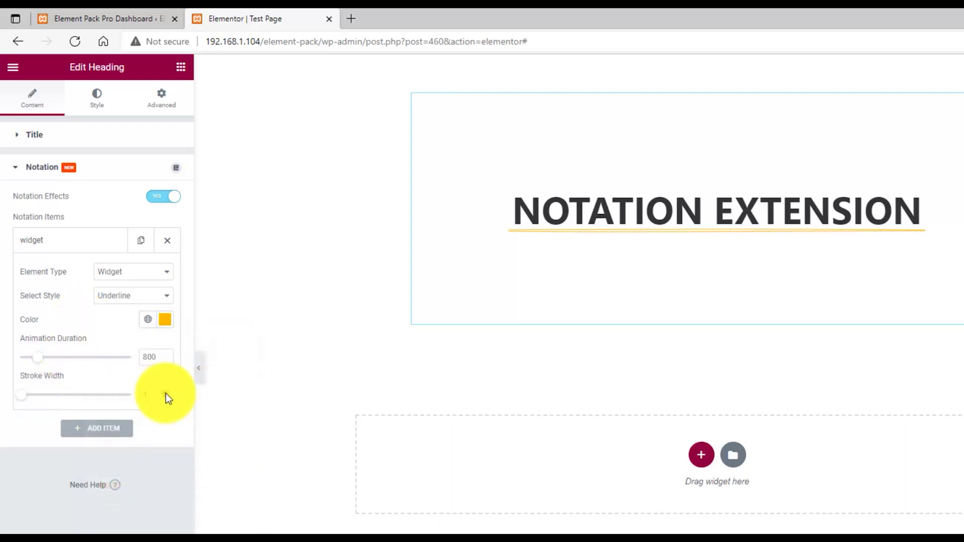